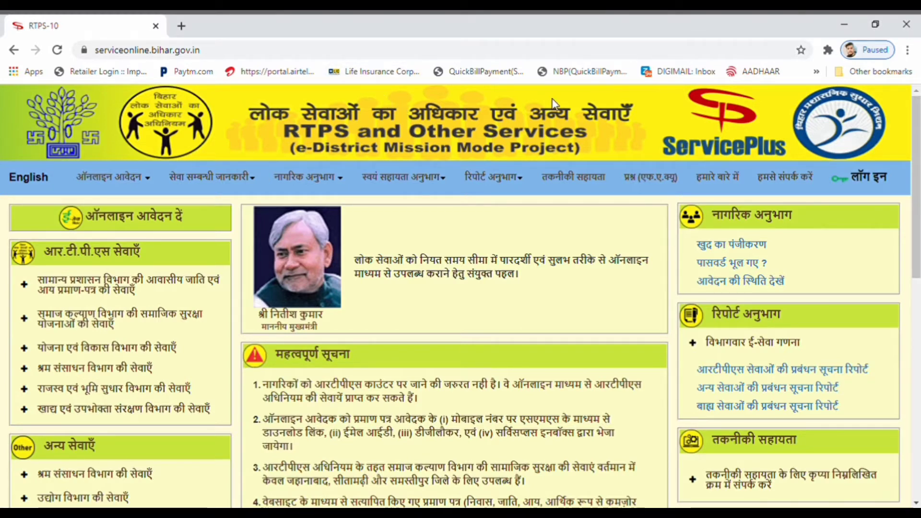
- Sign in to the citizen account with user ID, password and the captcha code
left_click(859, 186)
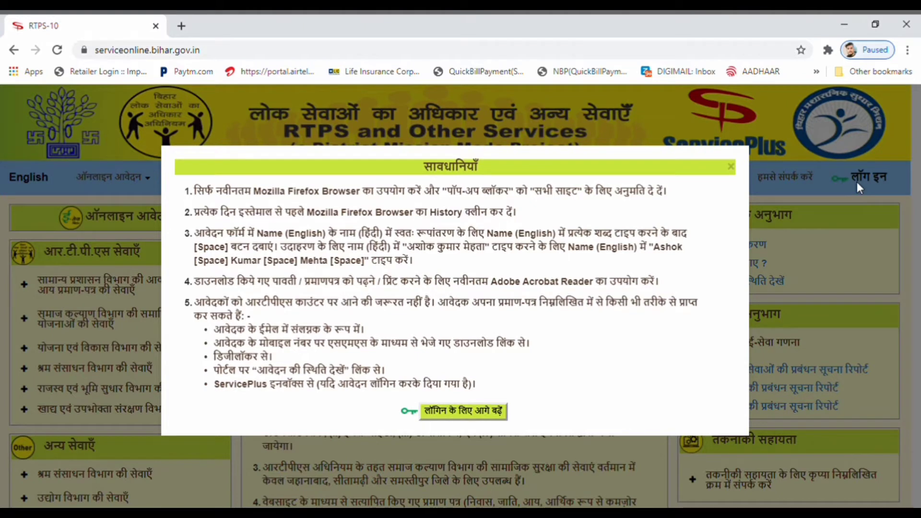
left_click(452, 412)
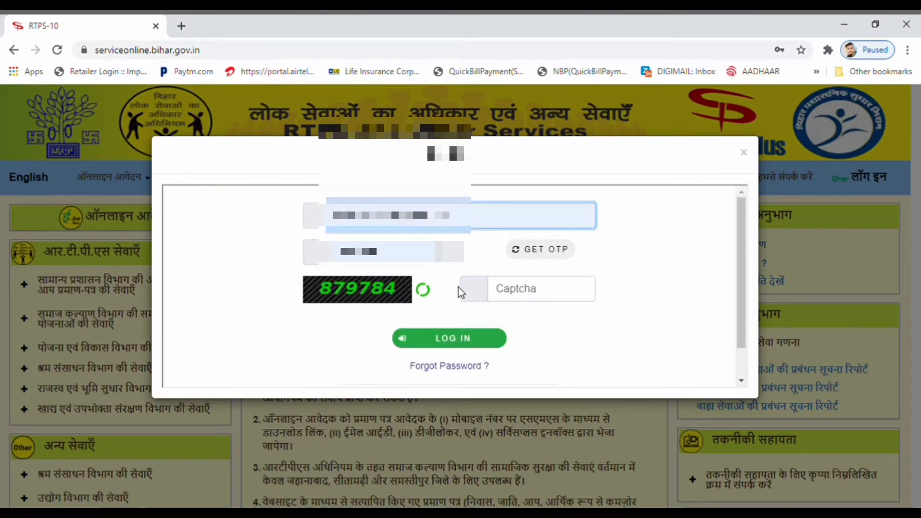
left_click(510, 290)
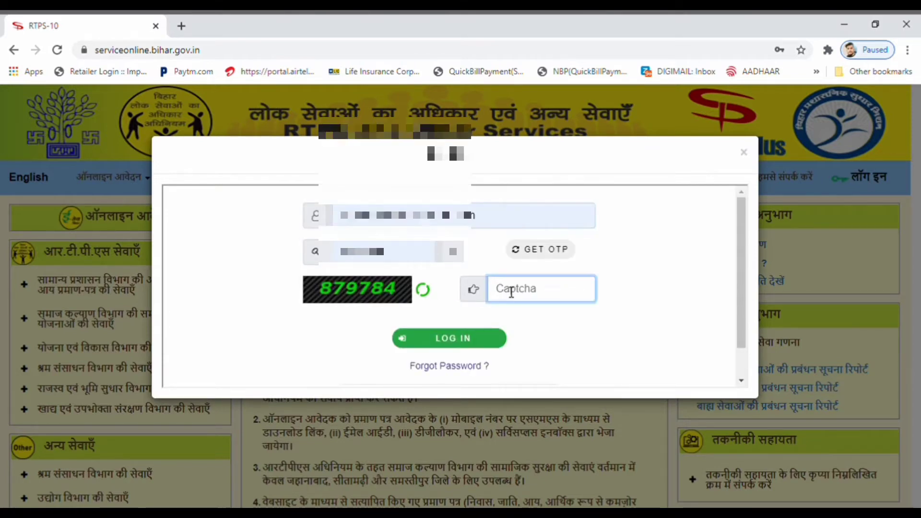
left_click(472, 339)
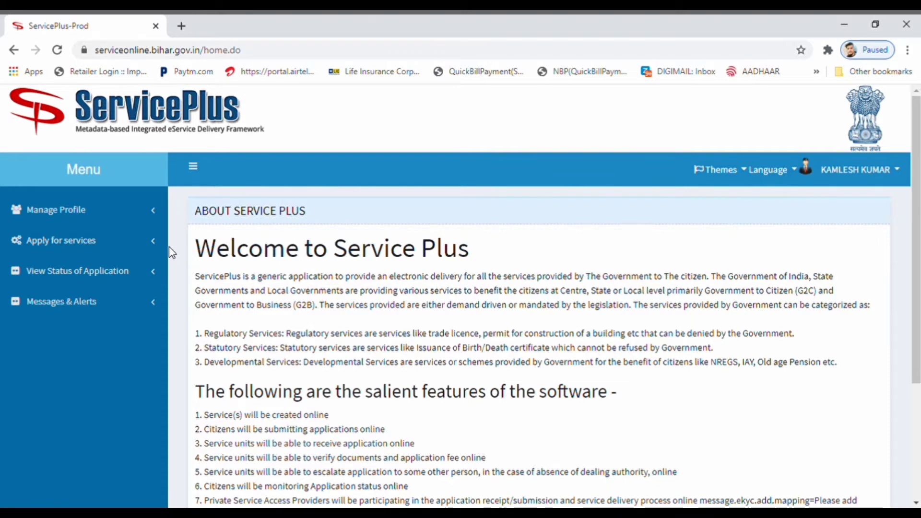
- Open View All Available Services and filter it by 'resi' to list Residence Certificate services
left_click(121, 250)
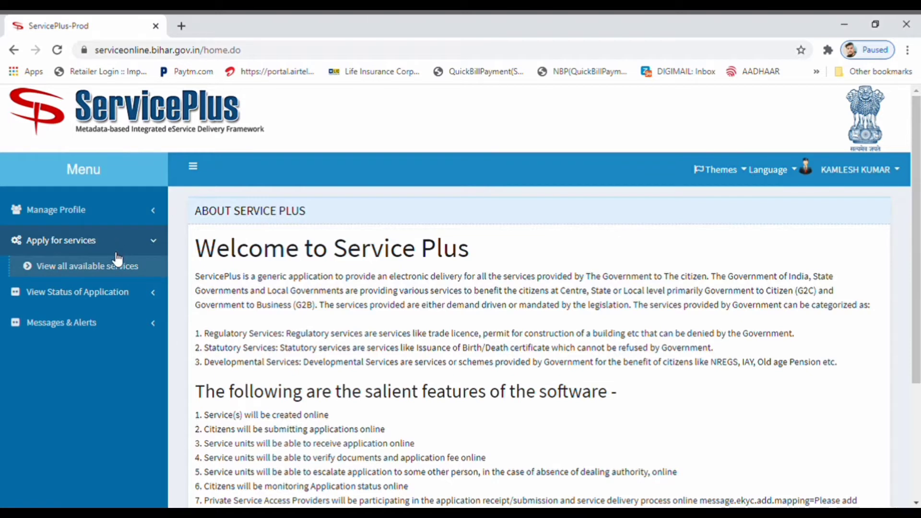
left_click(104, 267)
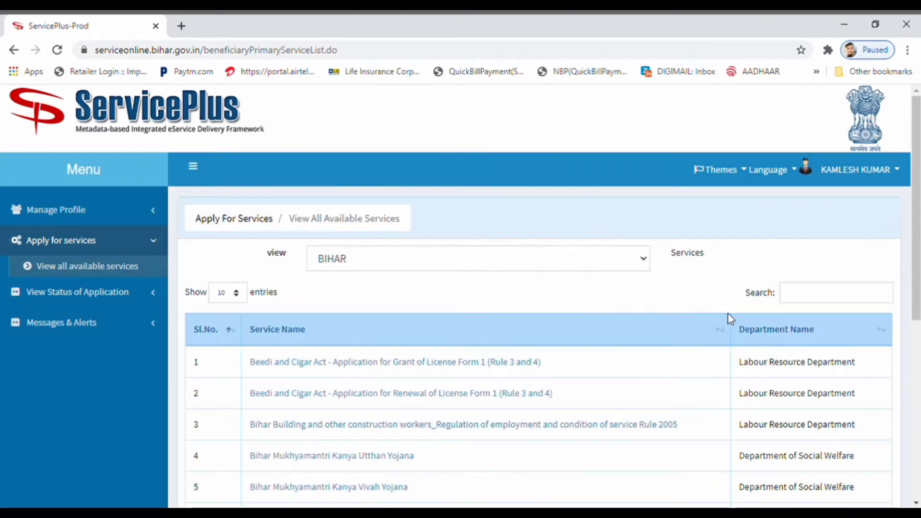
left_click(812, 299)
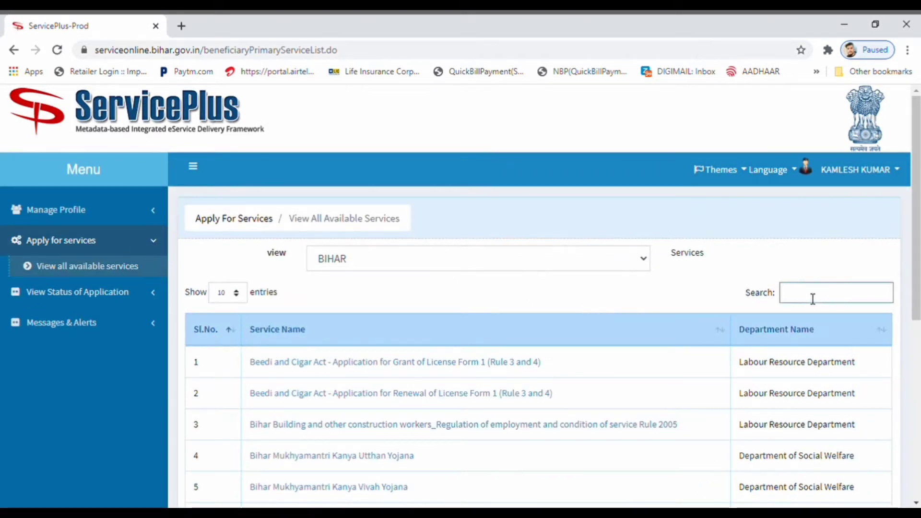
type("c")
key("BackSpace")
type("resi")
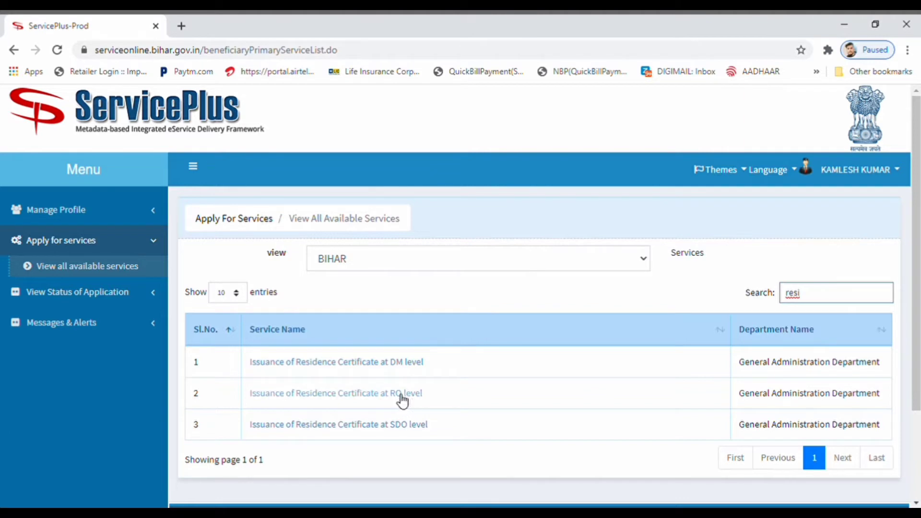
left_click(137, 303)
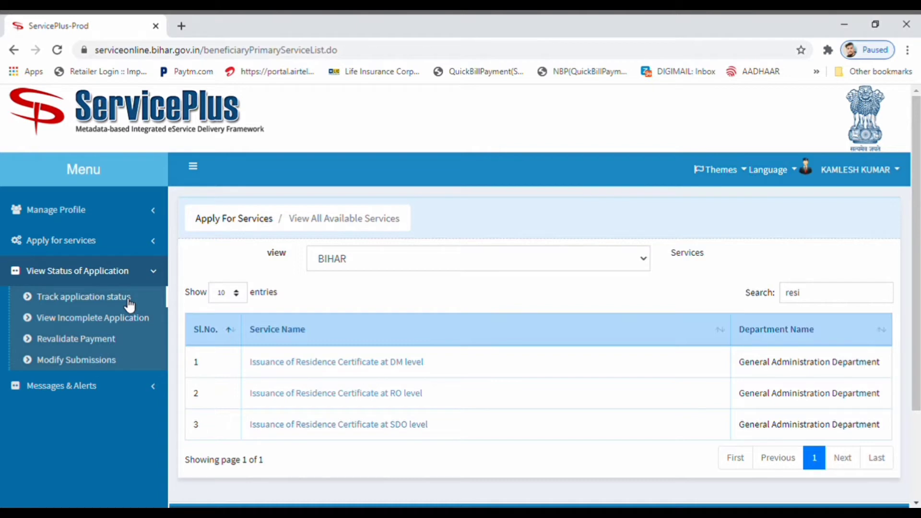
- Fetch tracked applications for 03/02/2021–03/04/2021 and browse both pages of the 13 results
left_click(128, 303)
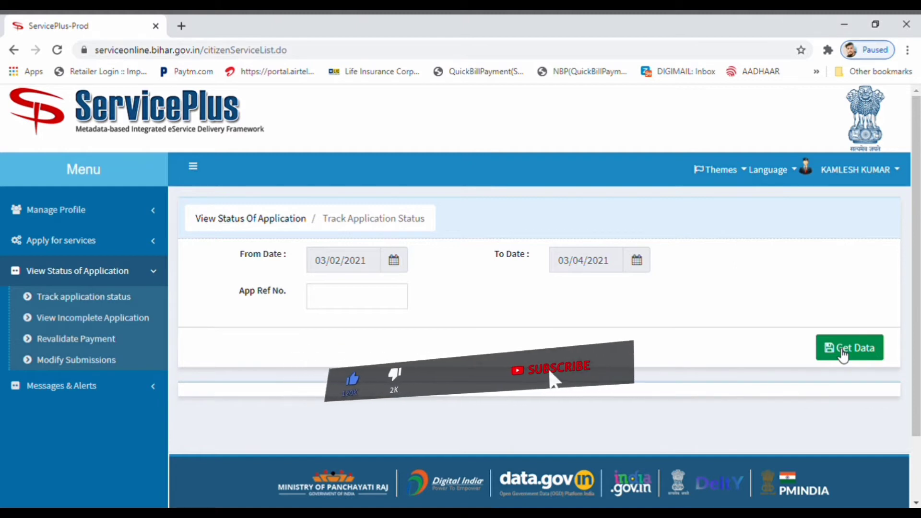
left_click(841, 351)
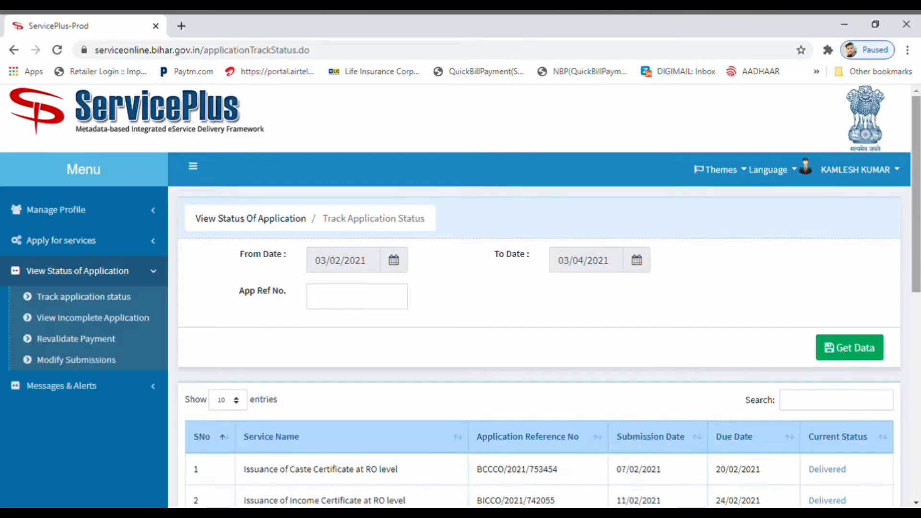
left_click_drag(917, 259, 917, 354)
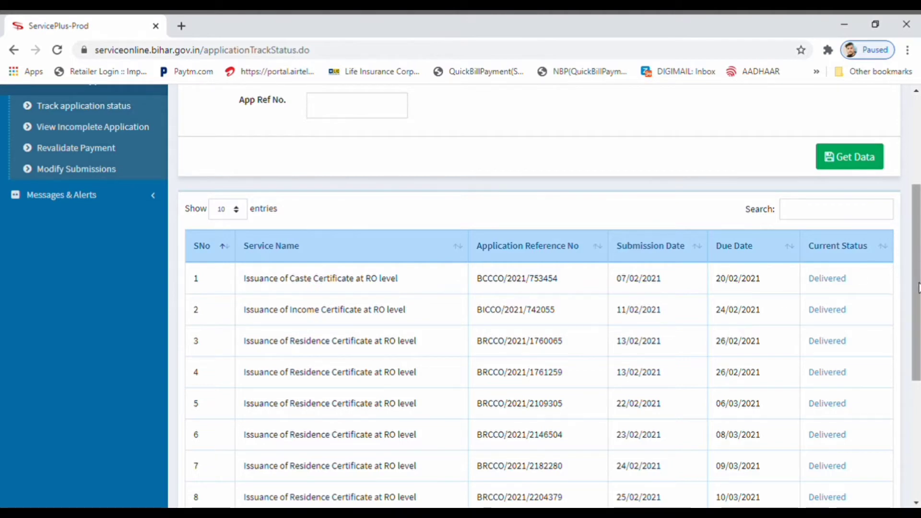
left_click_drag(918, 288, 915, 391)
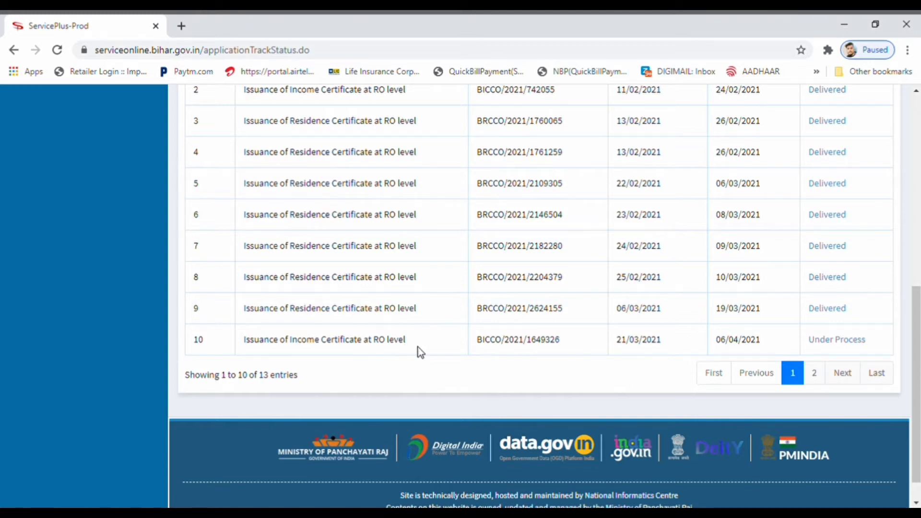
left_click(815, 374)
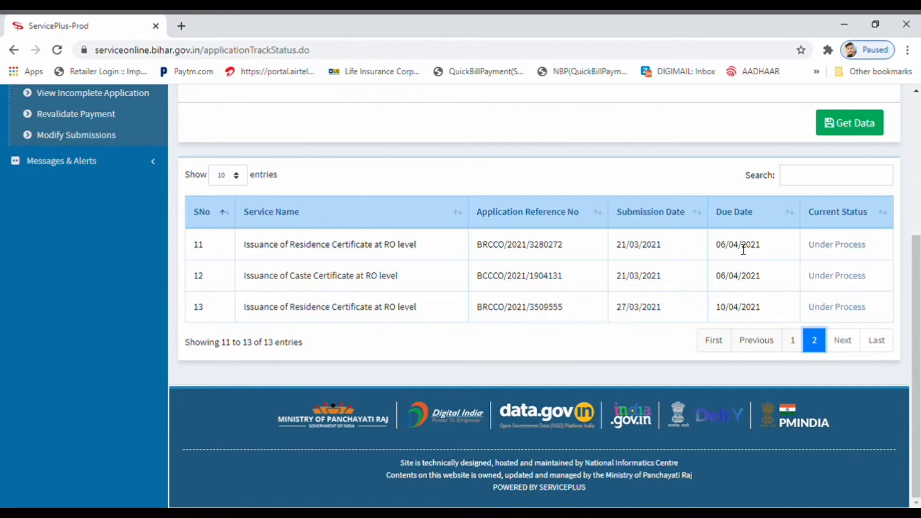
left_click(917, 198)
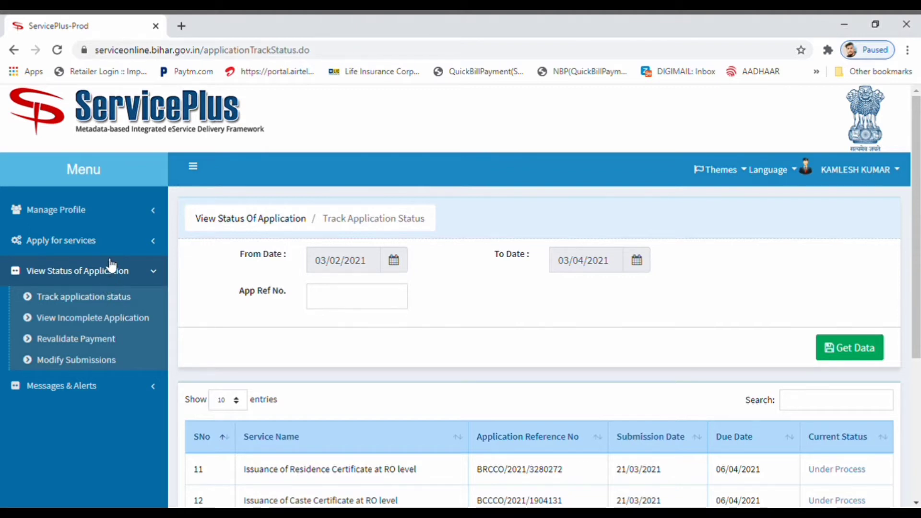
- Search services for 'res' and choose Issuance of Residence Certificate at RO level
left_click(128, 254)
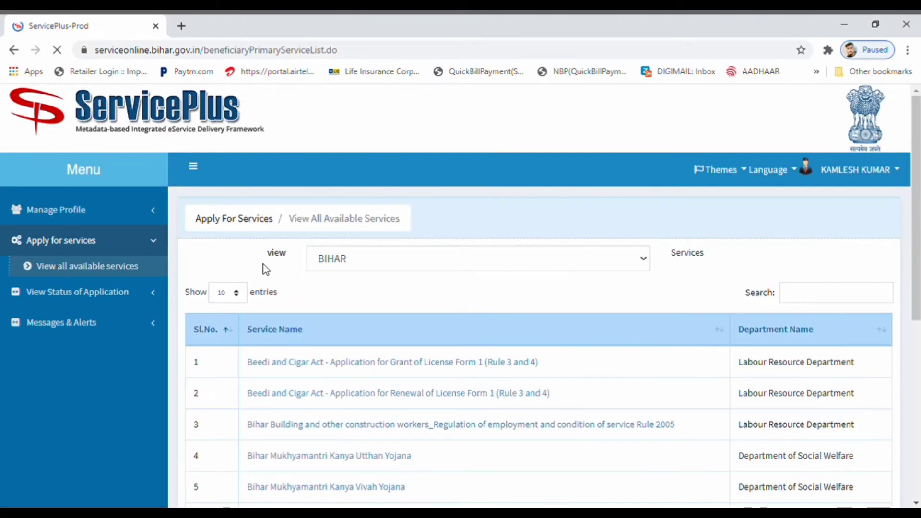
left_click(796, 294)
type("resi")
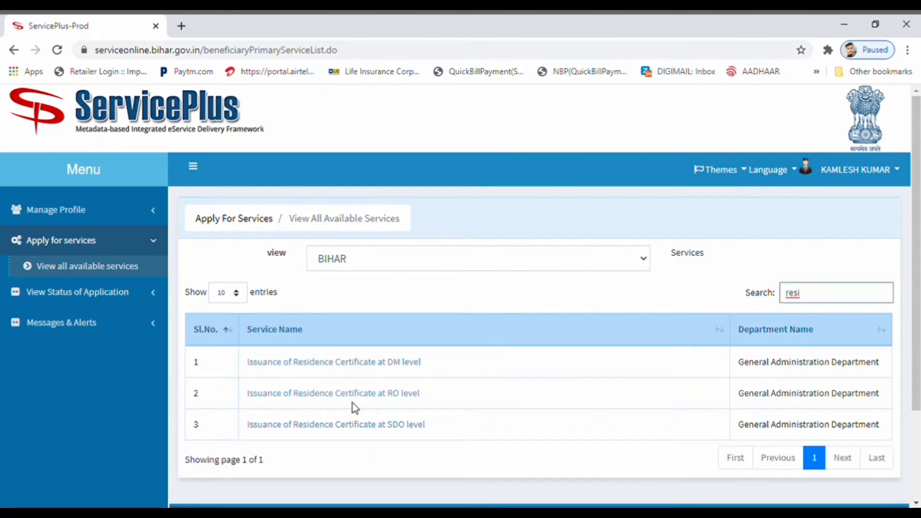
left_click(378, 395)
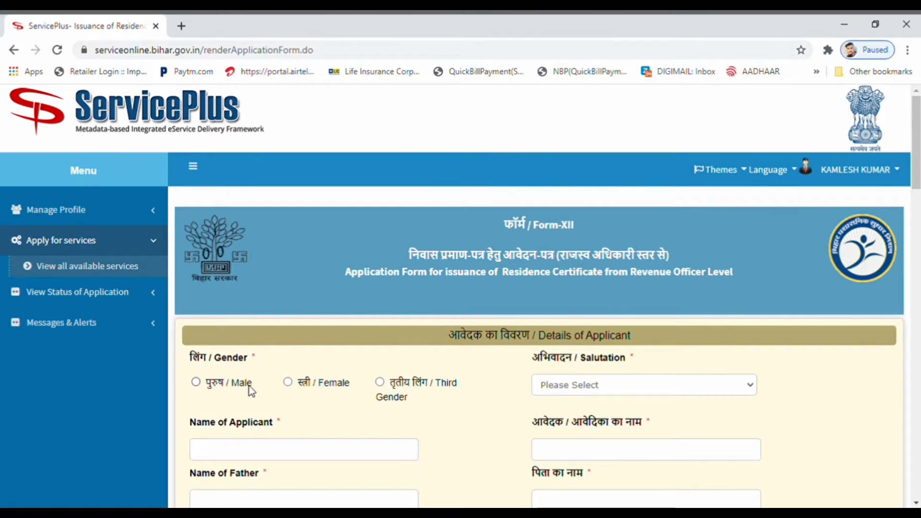
- Set the applicant's gender to Female and enter the applicant's name
left_click(289, 384)
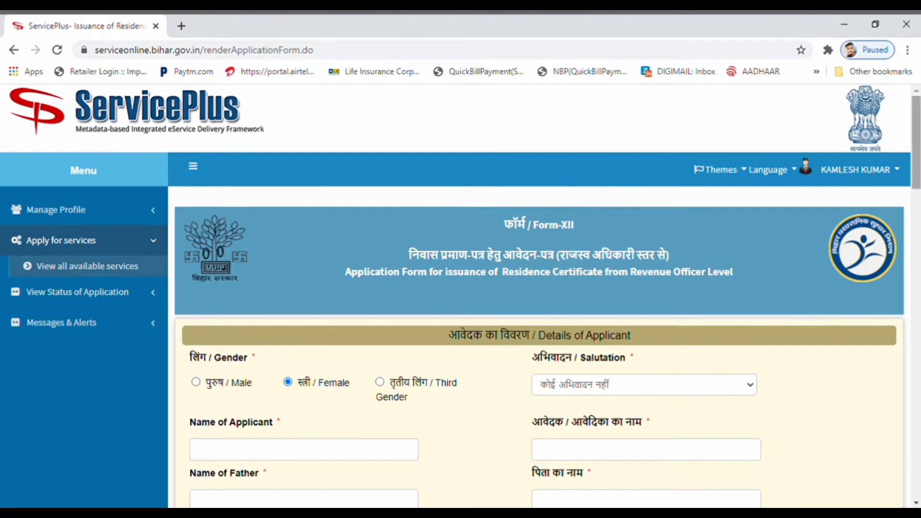
scroll(916, 169, "down", 3)
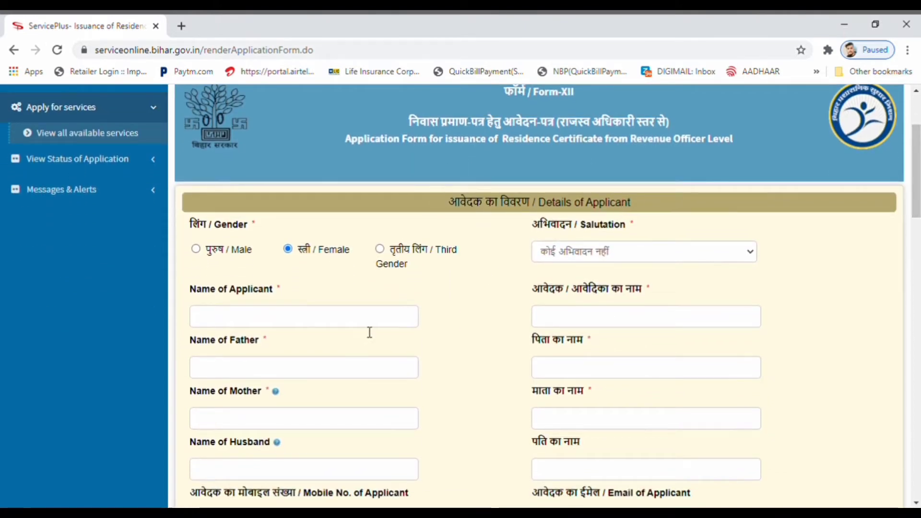
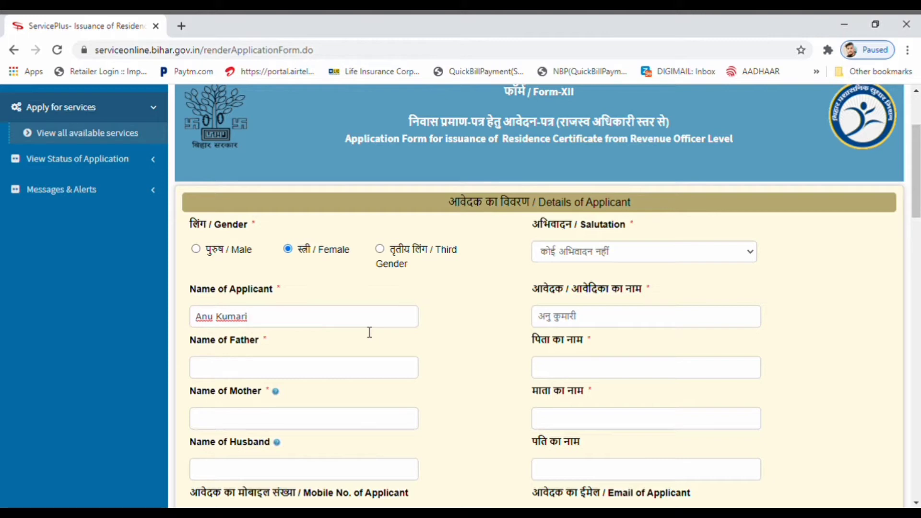
- Enter the father's full name, correct its Hindi spelling, then type the mother's name
left_click(301, 376)
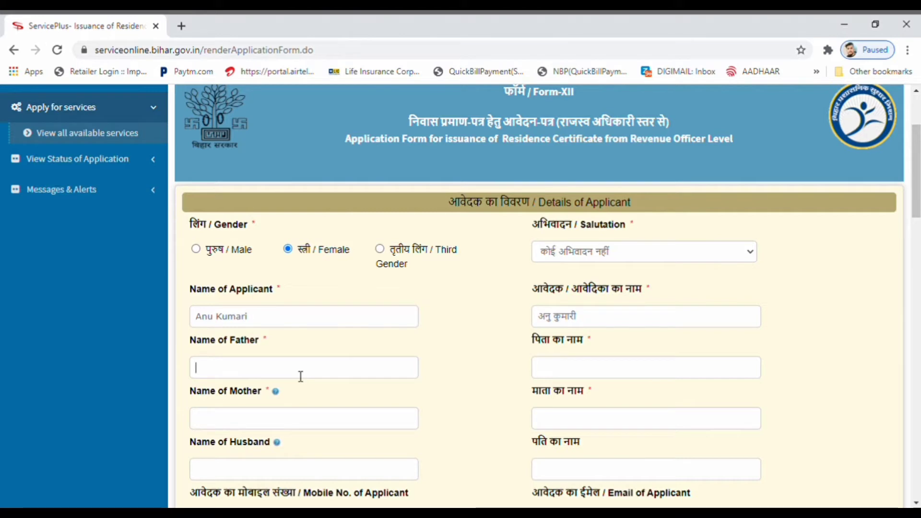
key("Tab")
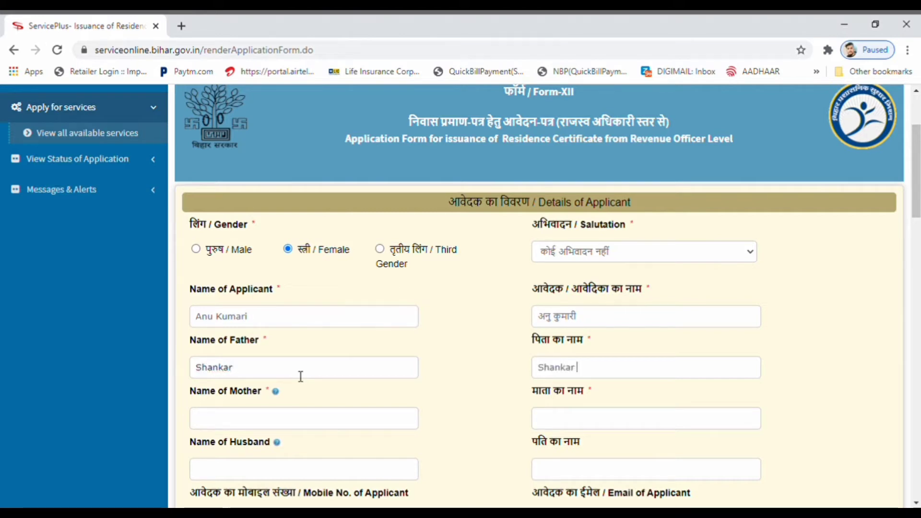
left_click(300, 377)
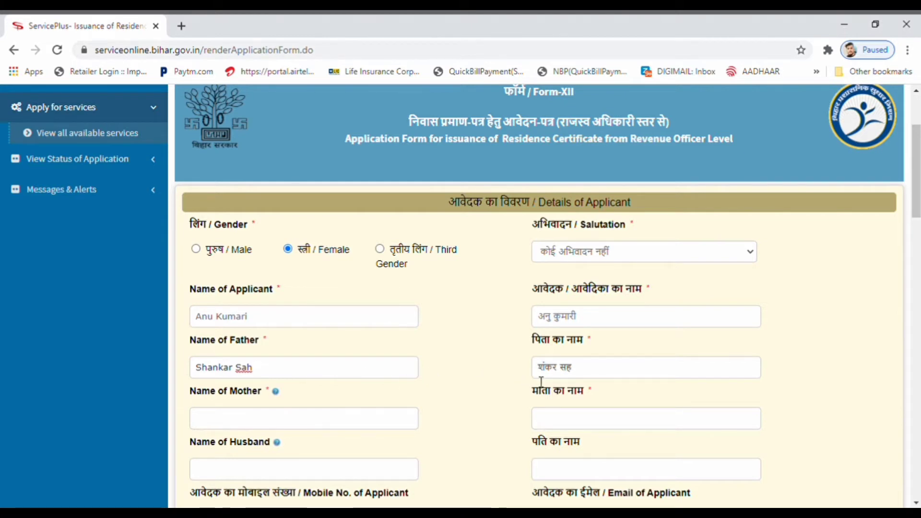
left_click(574, 378)
type("ा")
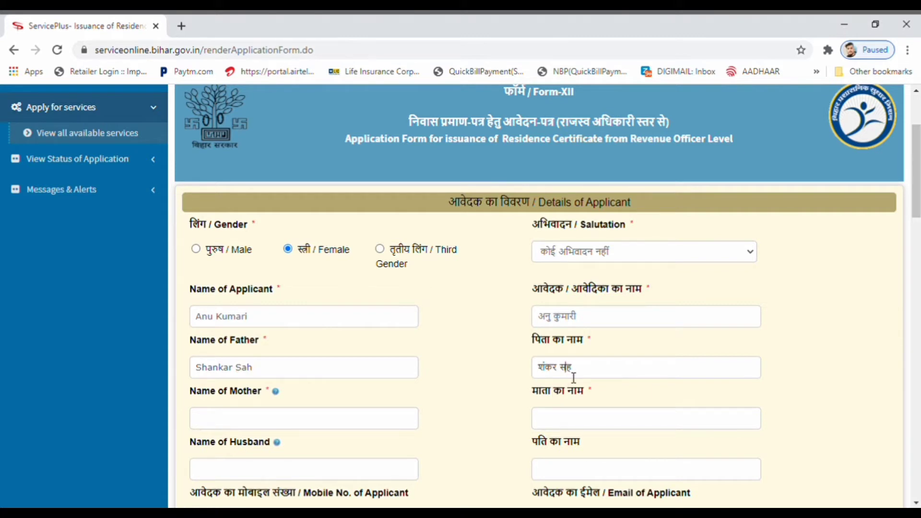
key("BackSpace")
type("सा")
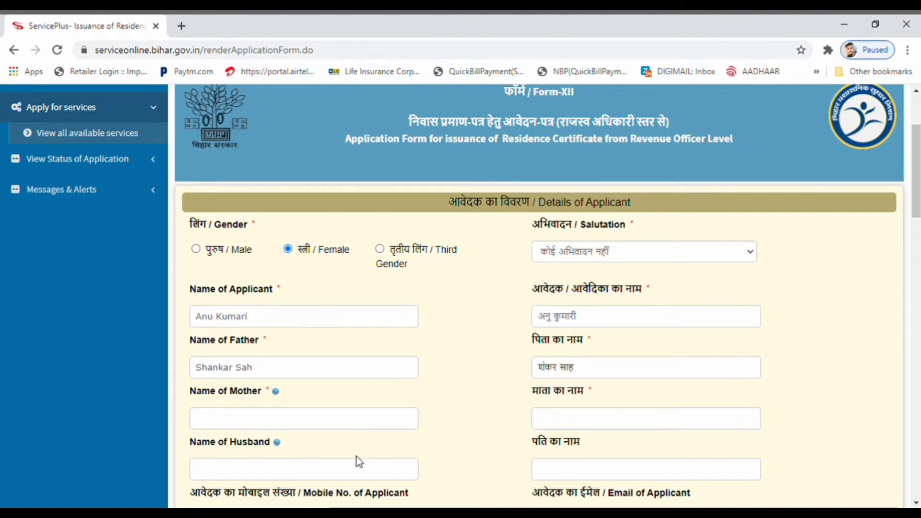
left_click(337, 432)
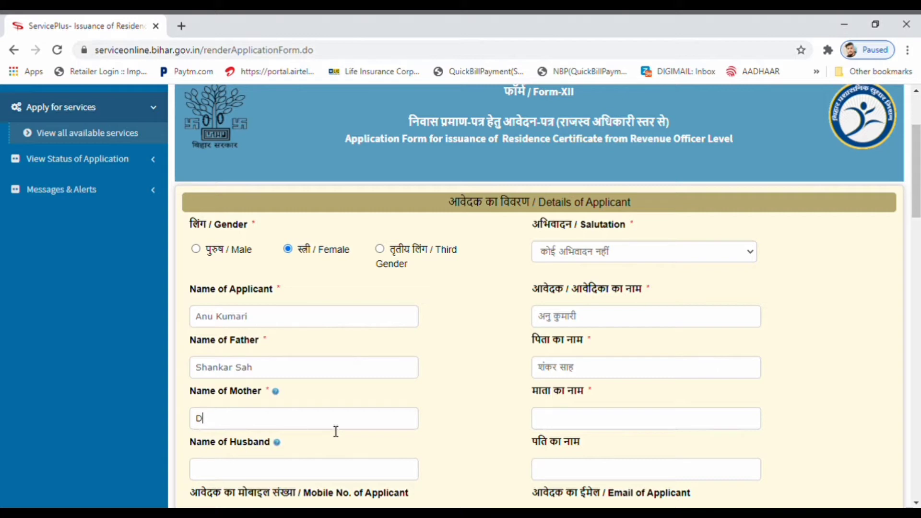
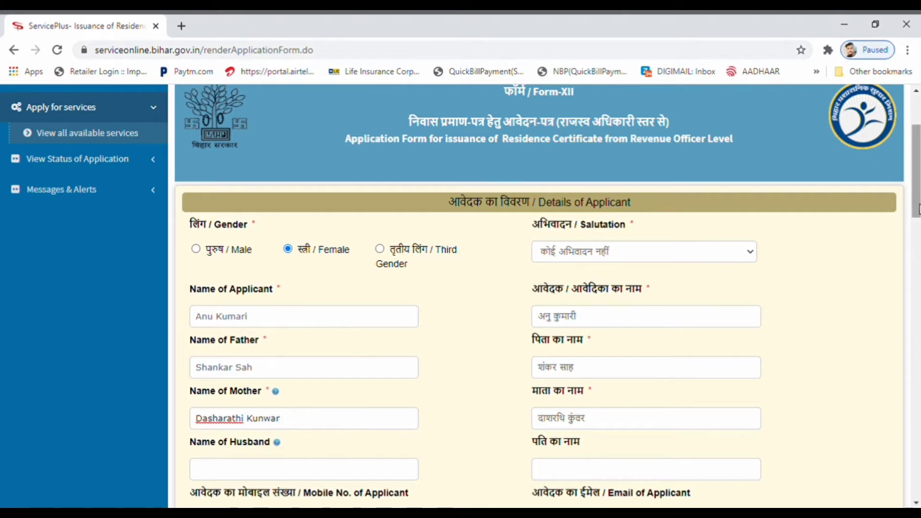
- Enter the husband's first name, fixing a stray space and misspelling
scroll(918, 210, "down", 4)
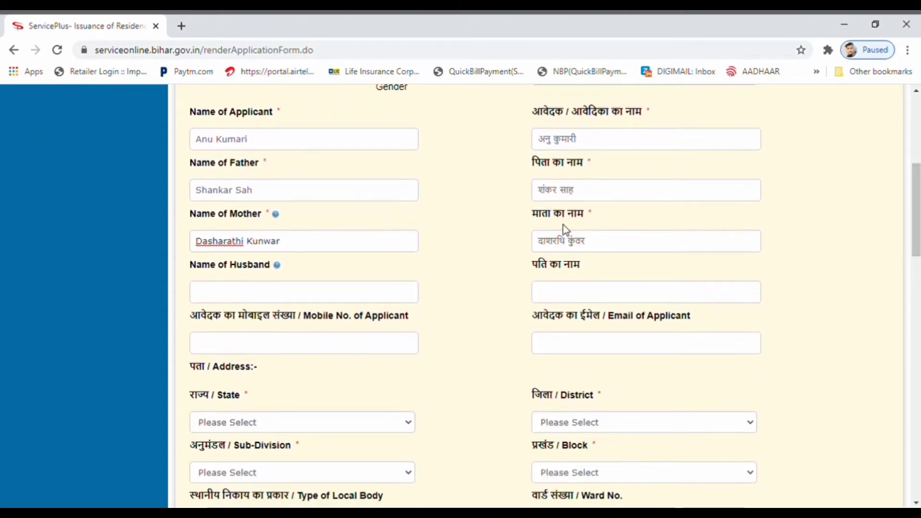
left_click(367, 304)
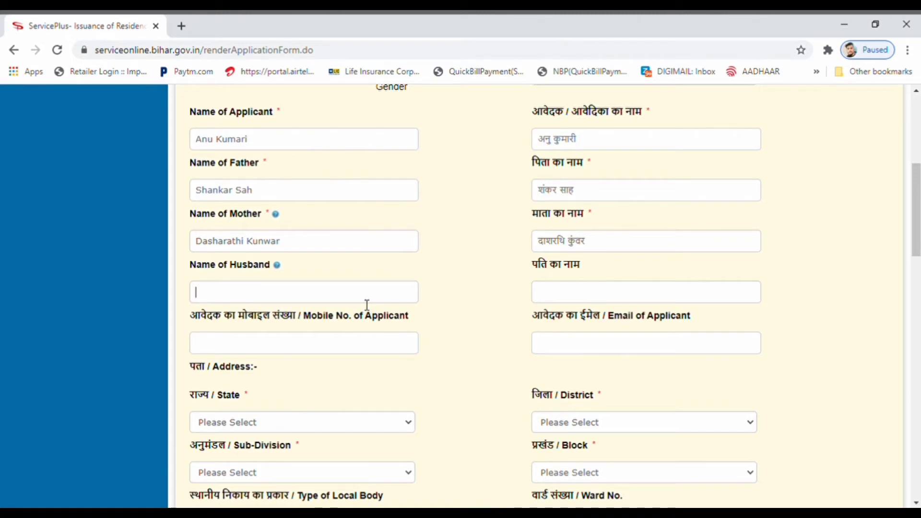
type("Gudu")
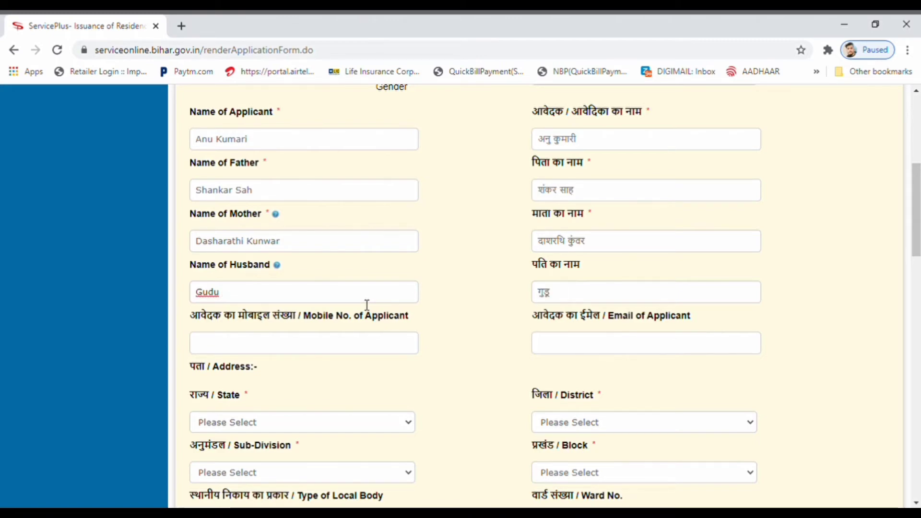
key("BackSpace")
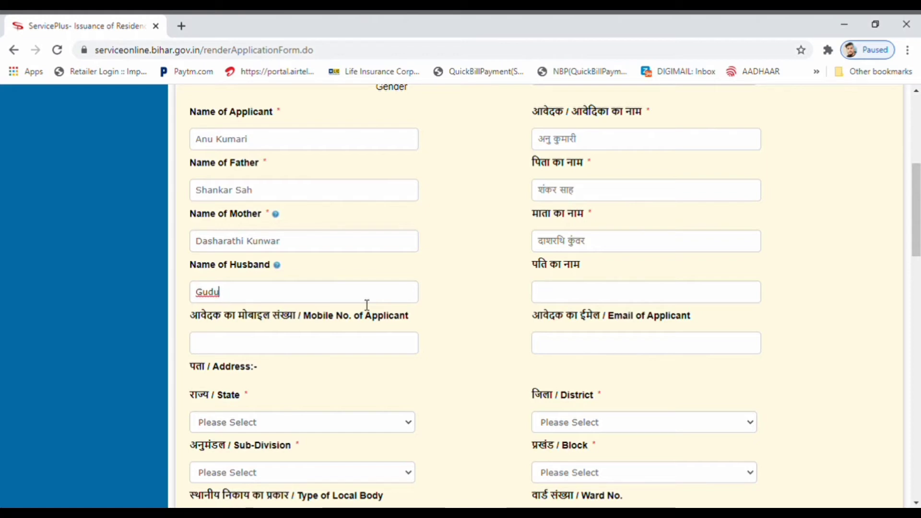
key("BackSpace")
key("BackSpace")
key("BackSpace")
key("BackSpace")
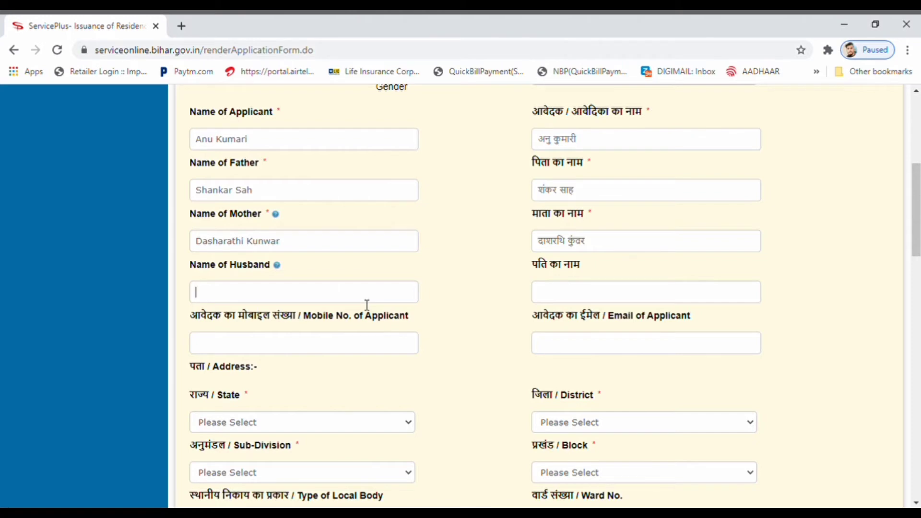
type("Guddu")
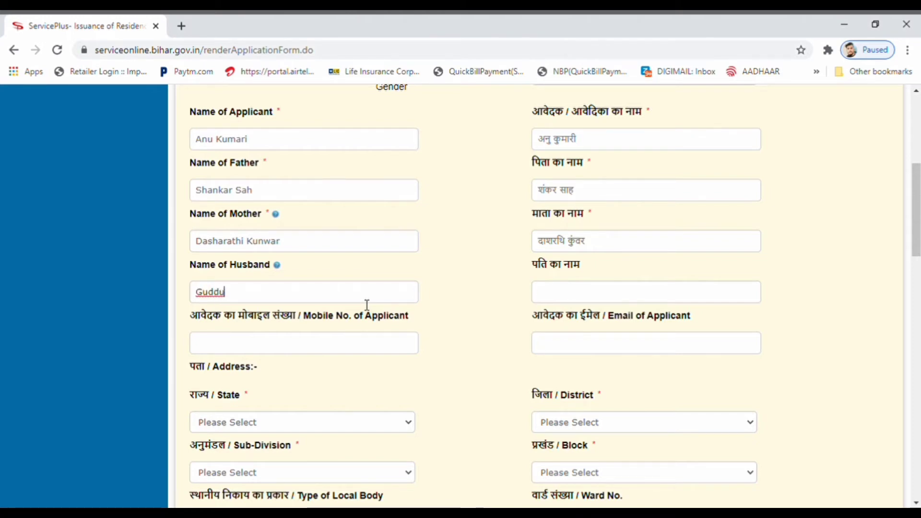
left_click(222, 297)
key("BackSpace")
key("Tab")
- Retype and correct the husband's name with surname until the Hindi field matches
left_click(295, 291)
key("BackSpace")
key("BackSpace")
key("BackSpace")
key("BackSpace")
type("Guddu")
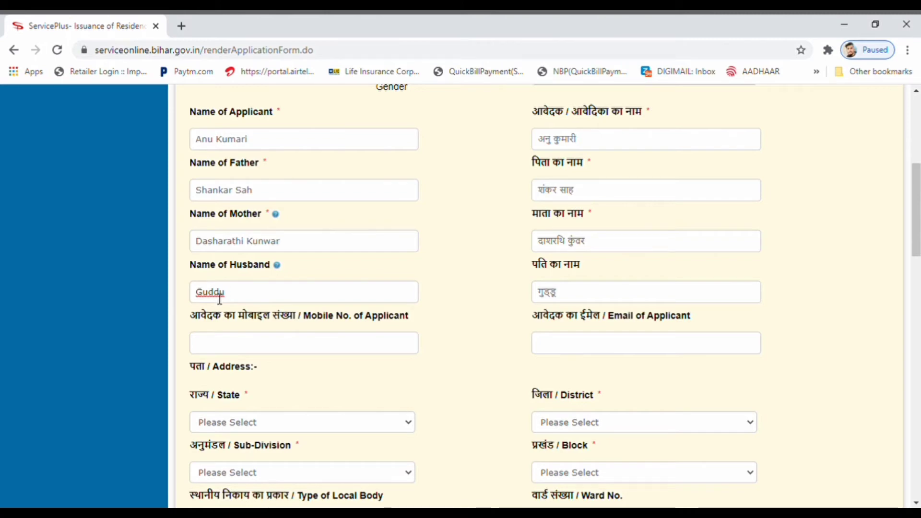
left_click(220, 293)
key("BackSpace")
key("Left")
key("Left")
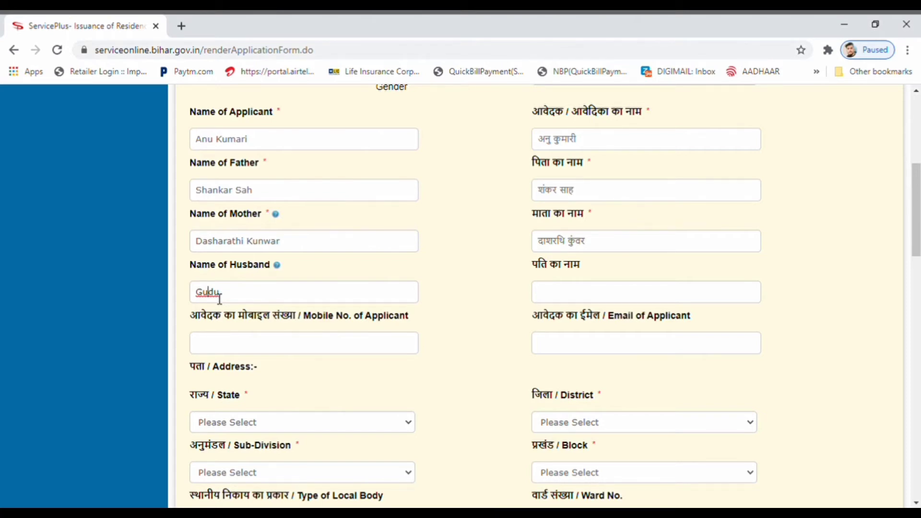
type("d")
key("End")
type("U")
key("BackSpace")
key("BackSpace")
key("BackSpace")
key("BackSpace")
key("BackSpace")
key("BackSpace")
key("BackSpace")
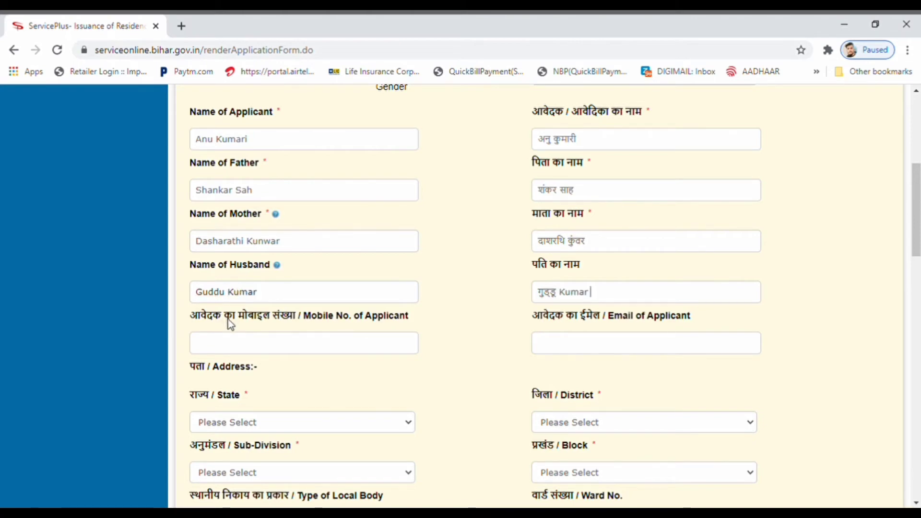
- Enter the applicant's mobile number and e-mail address
left_click(277, 344)
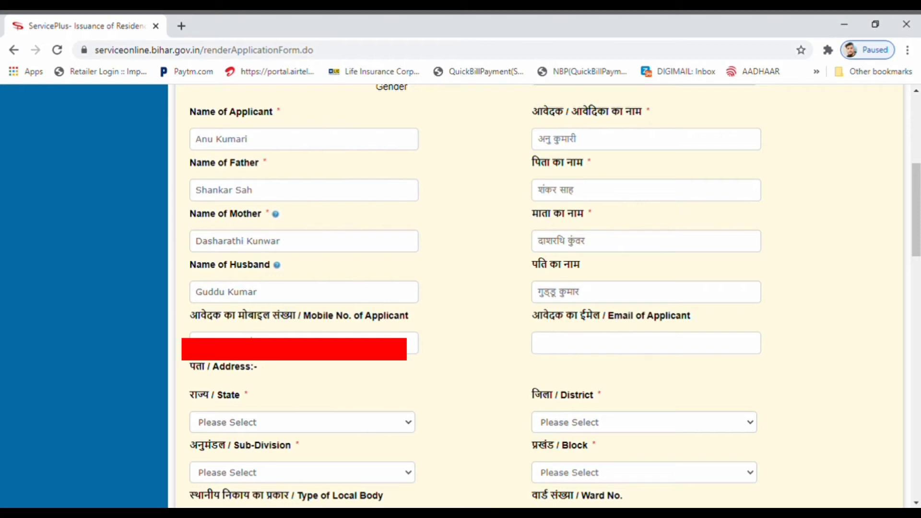
left_click(600, 355)
type("gud")
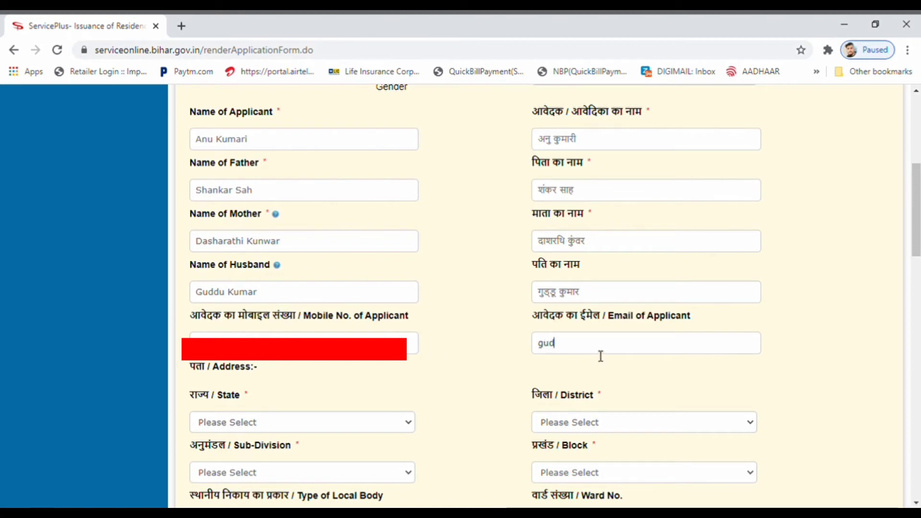
type("du")
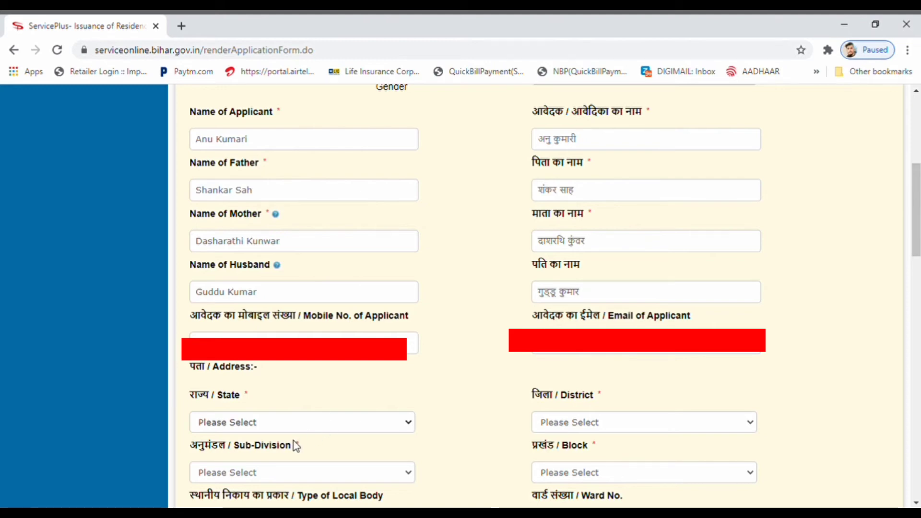
- Select state, district, sub-division and block, set local body to Village Panchayat, and pick the panchayat
key("b")
key("r")
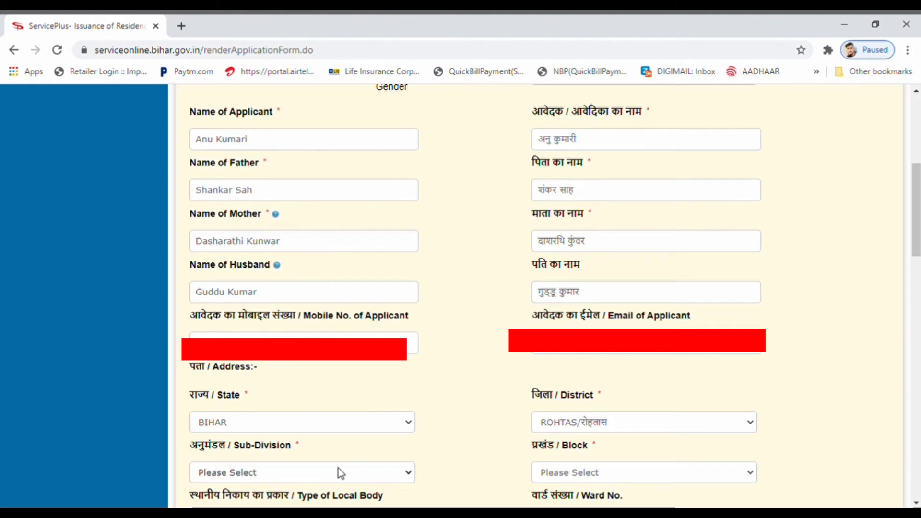
key("b")
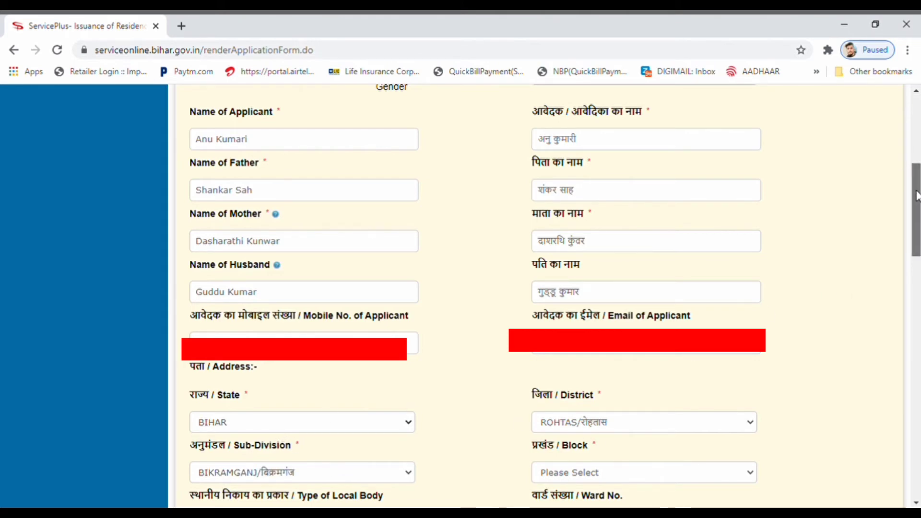
left_click_drag(915, 177, 867, 226)
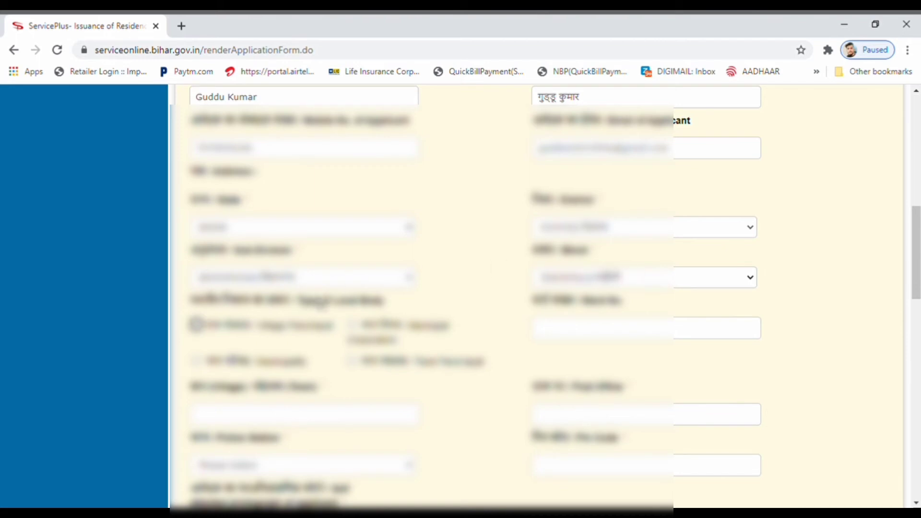
left_click(197, 325)
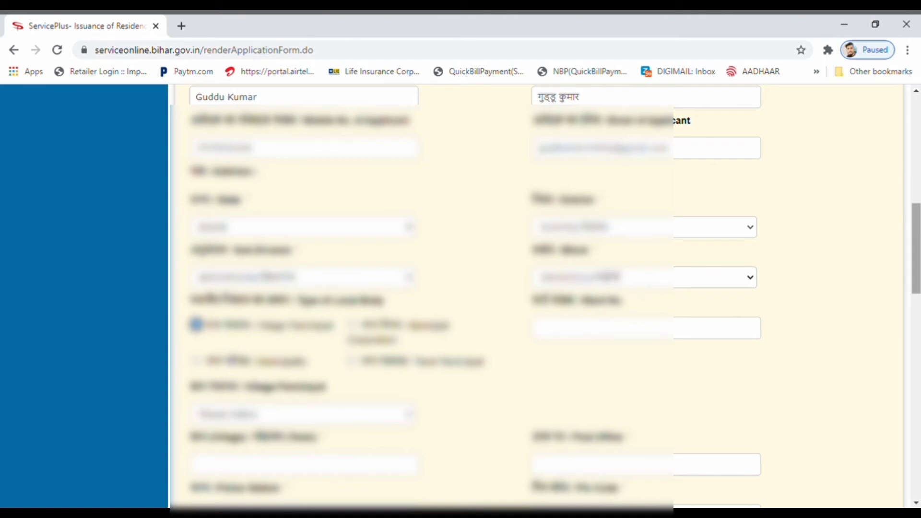
left_click_drag(915, 224, 914, 248)
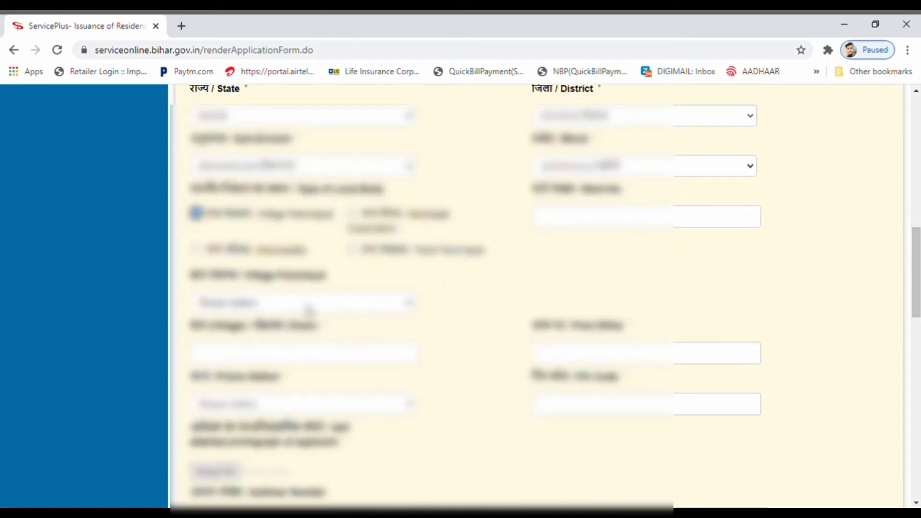
left_click(310, 309)
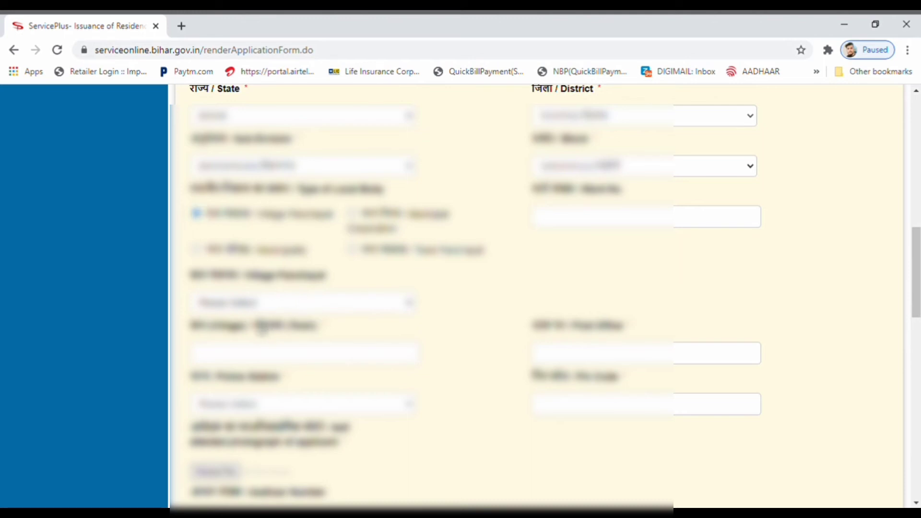
left_click(260, 332)
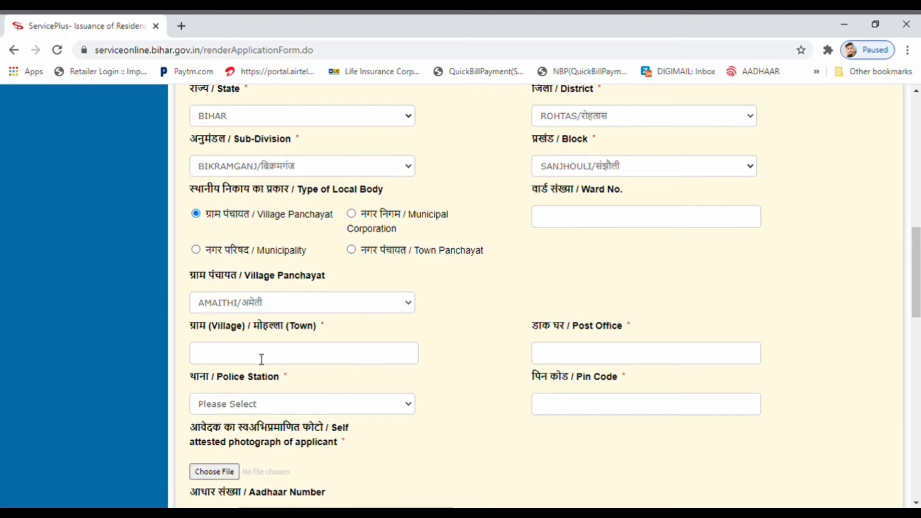
- Fill in the applicant's village, post office and PIN code in the address section
key("Tab")
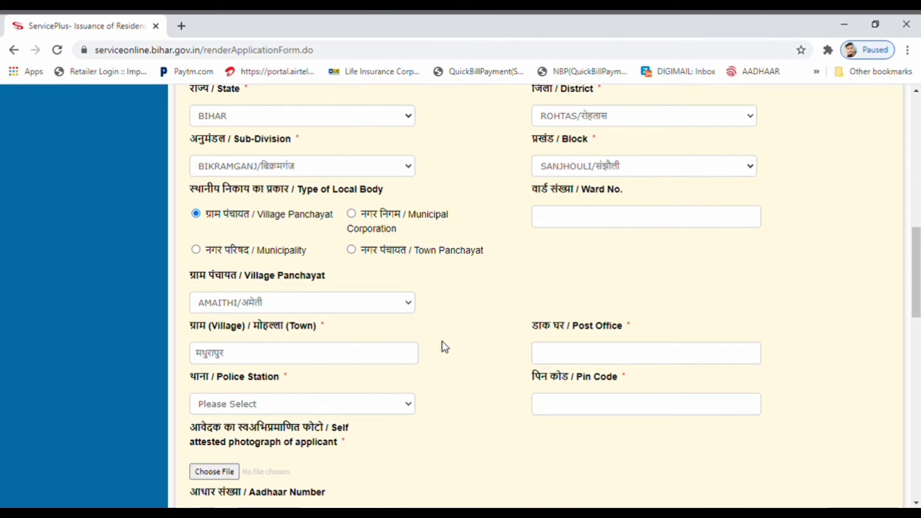
key("space")
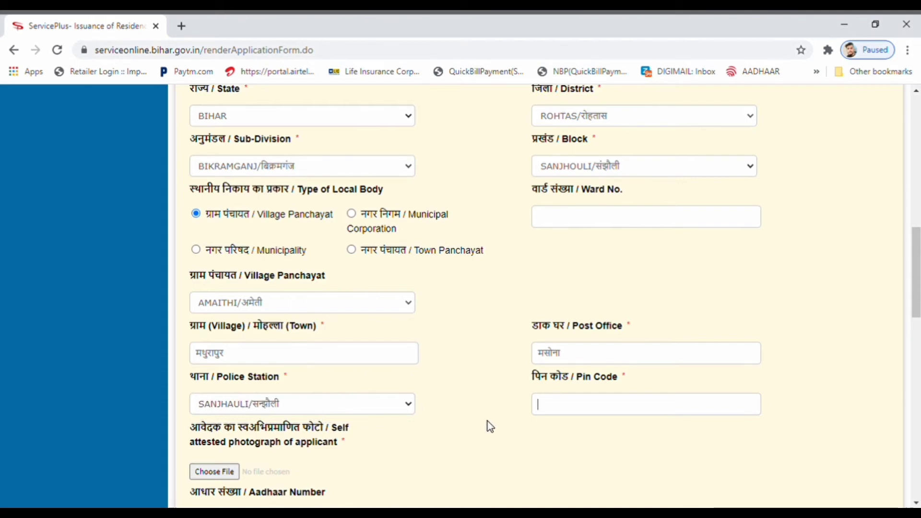
scroll(492, 427, "down", 6)
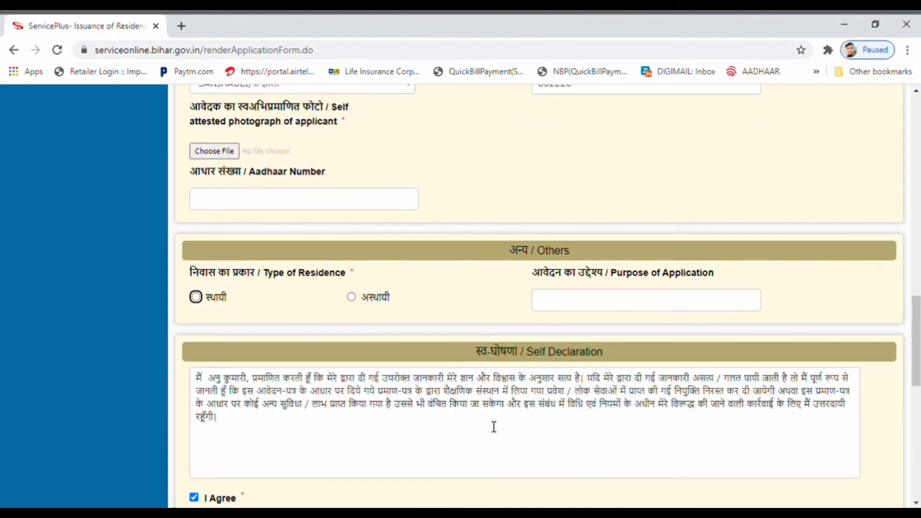
- Upload the self-attested photo, choose Permanent (स्थायी) residence, and enter purpose 'JOB'
left_click(220, 158)
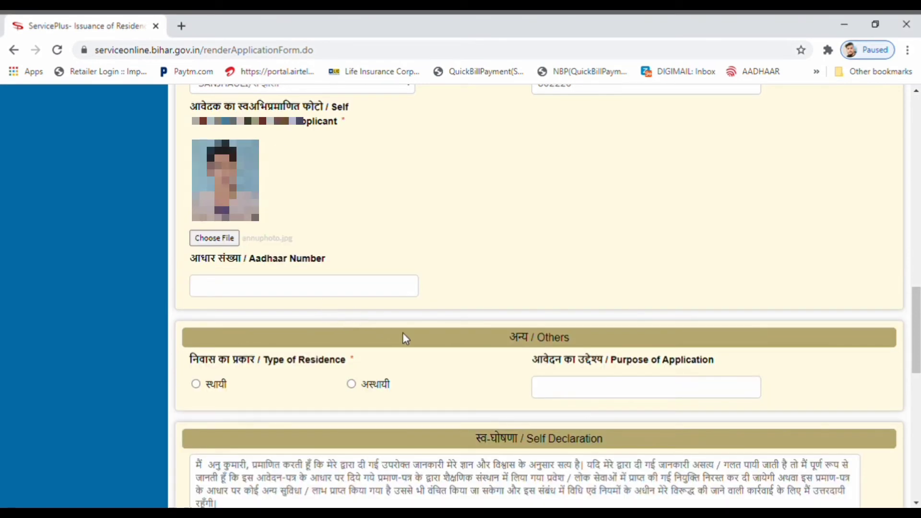
left_click(197, 384)
left_click(638, 388)
type("JOB")
scroll(632, 393, "up", 20)
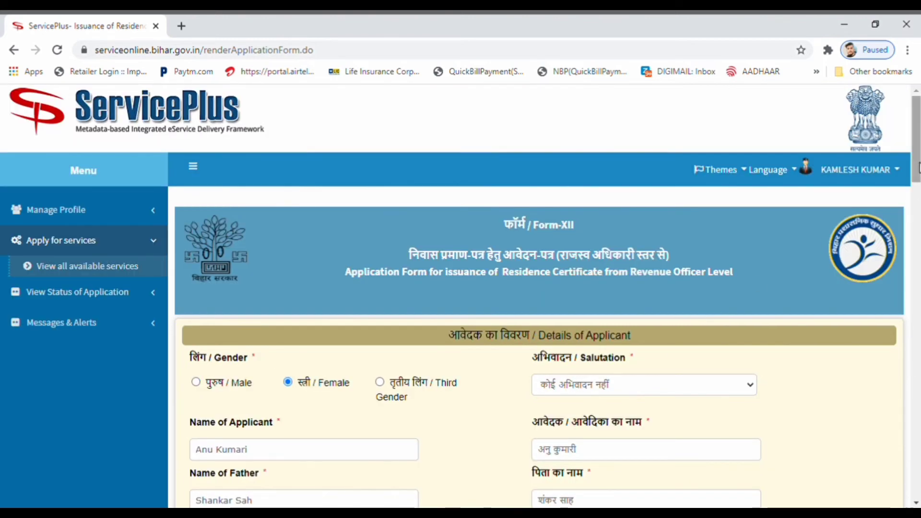
- Proceed with the completed Form-XII for the SANJHOULI office, accepting the details-check warning to reach the draft preview
scroll(897, 300, "down", 20)
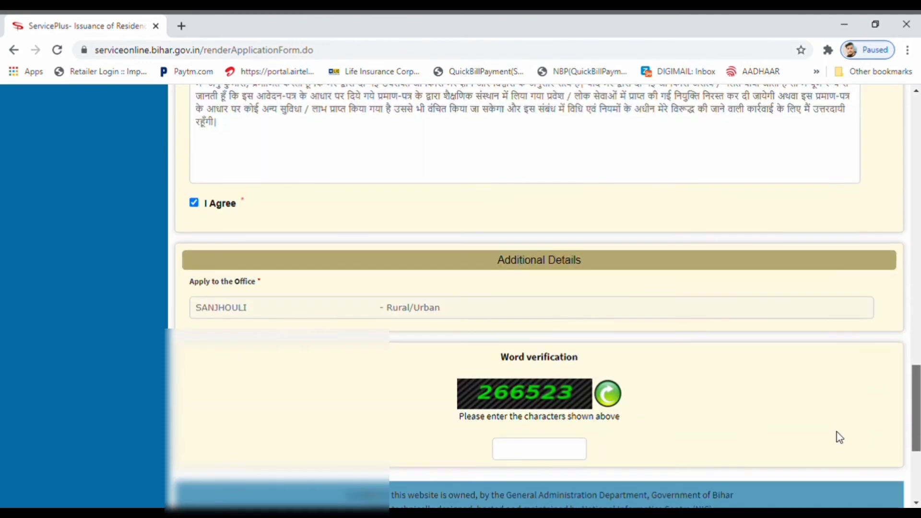
scroll(842, 418, "up", 4)
scroll(843, 405, "down", 2)
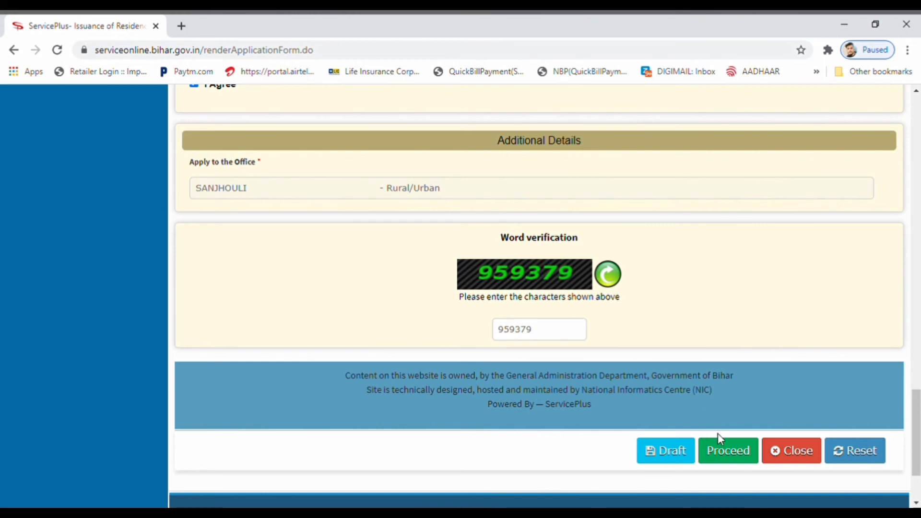
left_click(719, 449)
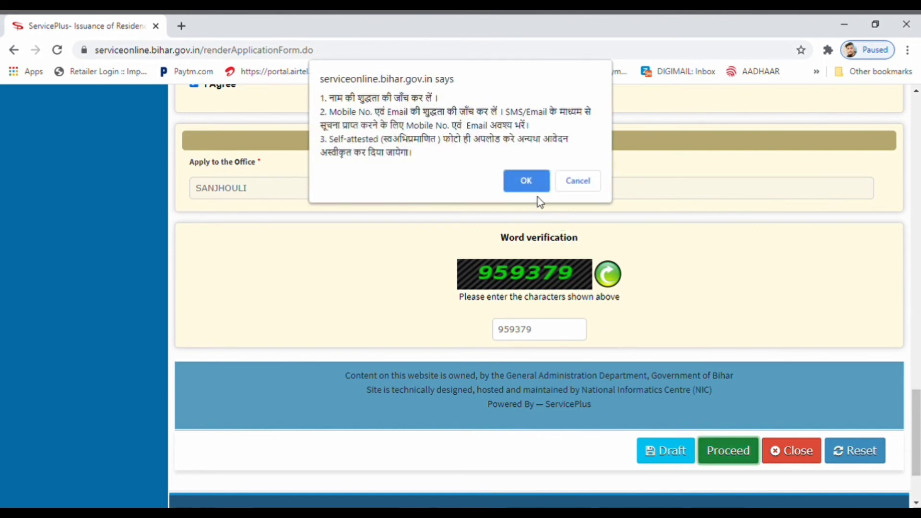
left_click(527, 182)
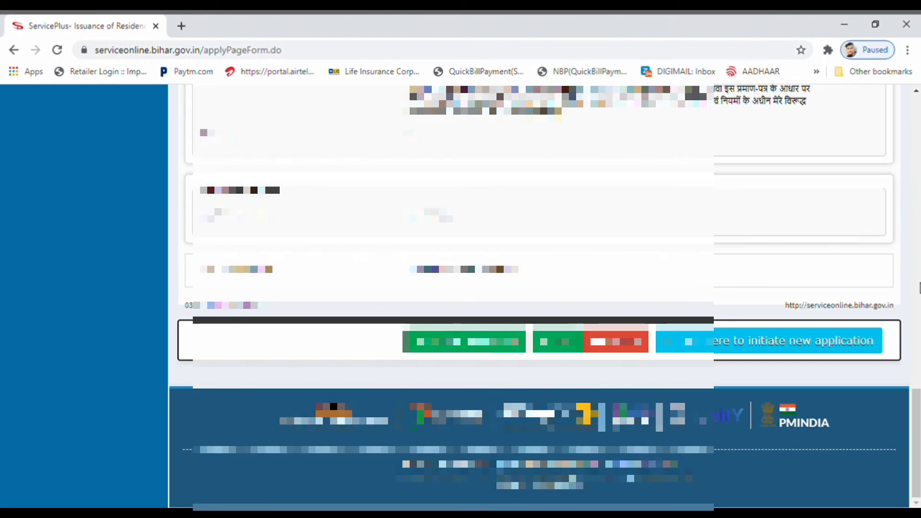
scroll(783, 194, "up", 15)
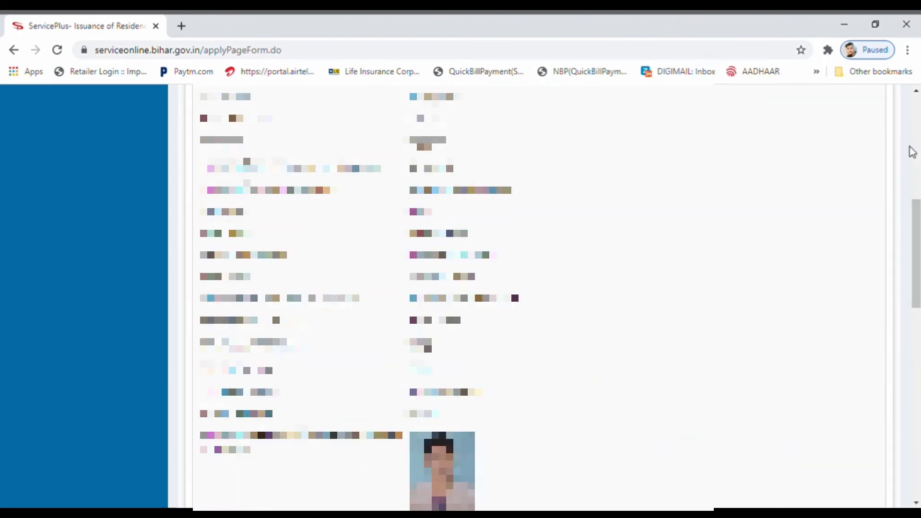
scroll(912, 151, "up", 8)
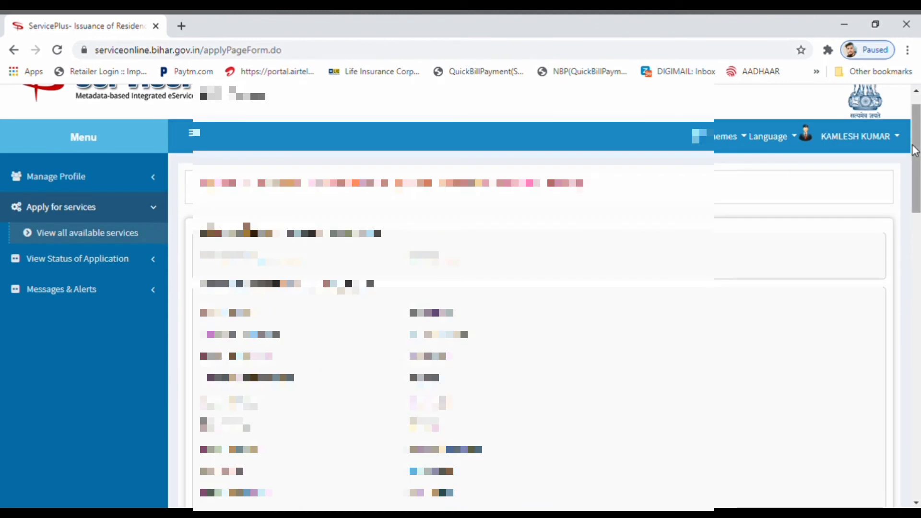
scroll(915, 166, "down", 1)
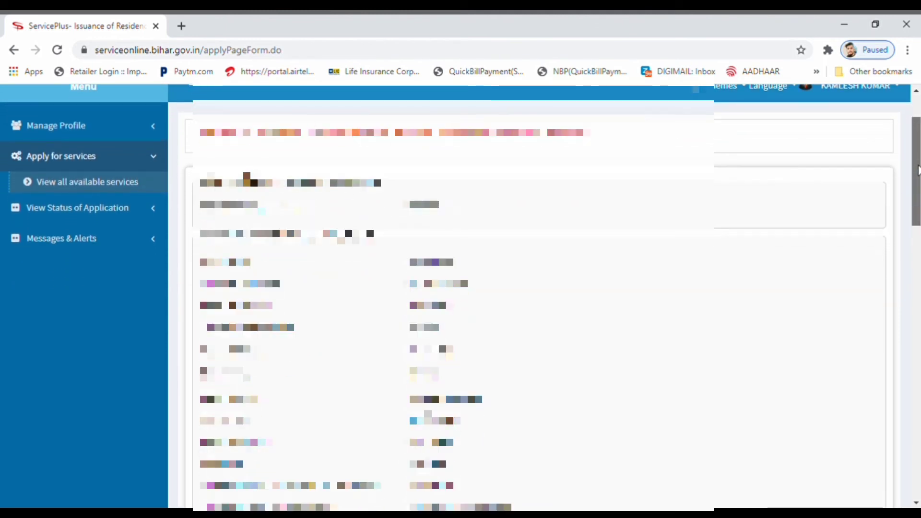
left_click_drag(918, 171, 889, 424)
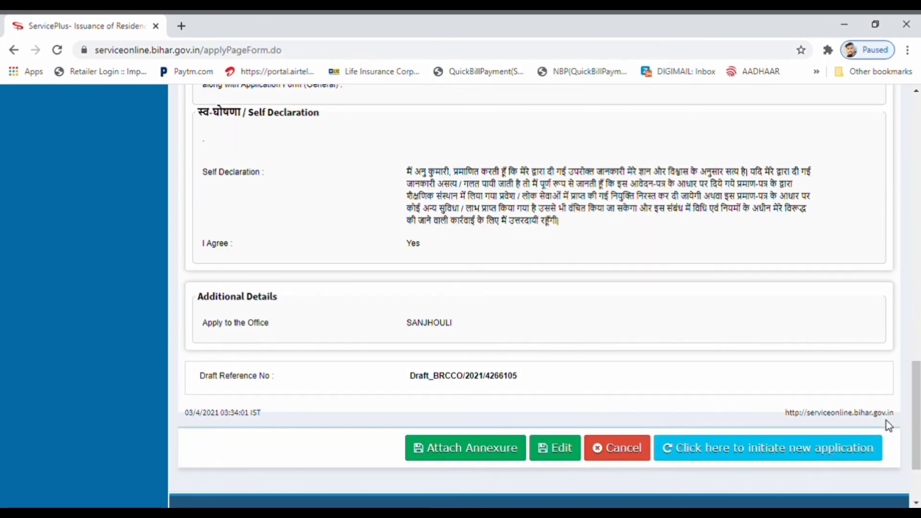
- Attach annuvoter.jpg as the मतदाता पहचान पत्र (voter ID) enclosure and save the annexure
left_click(482, 460)
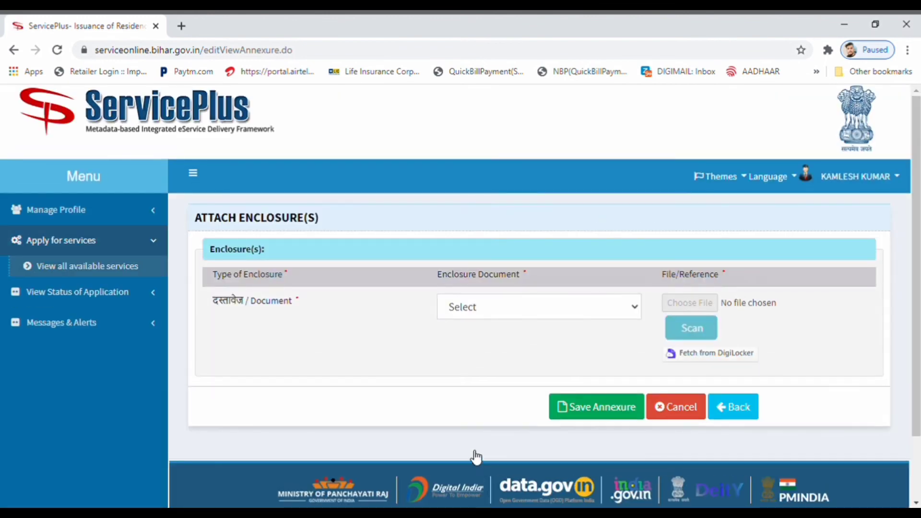
left_click(495, 316)
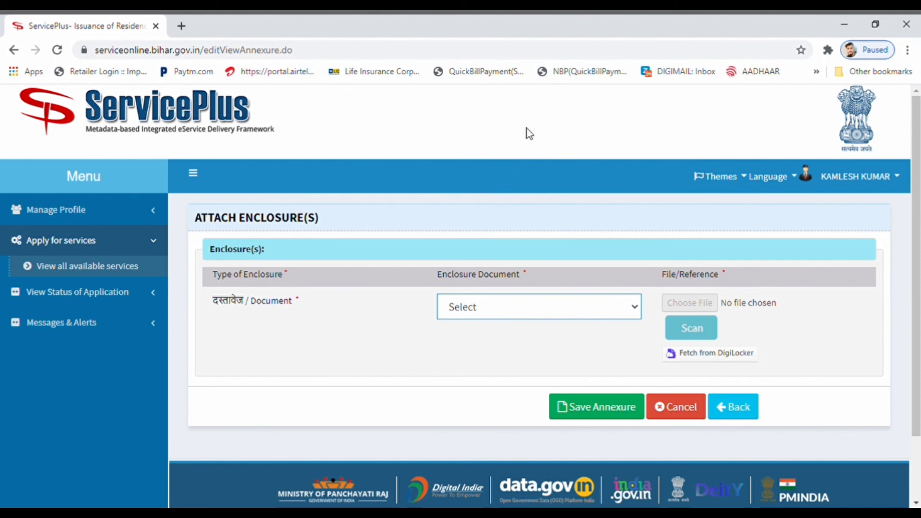
left_click(524, 140)
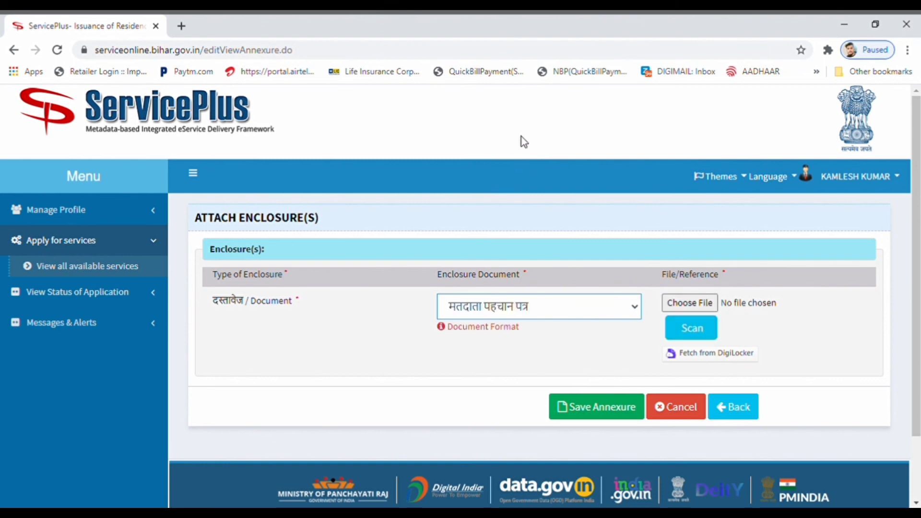
left_click(707, 308)
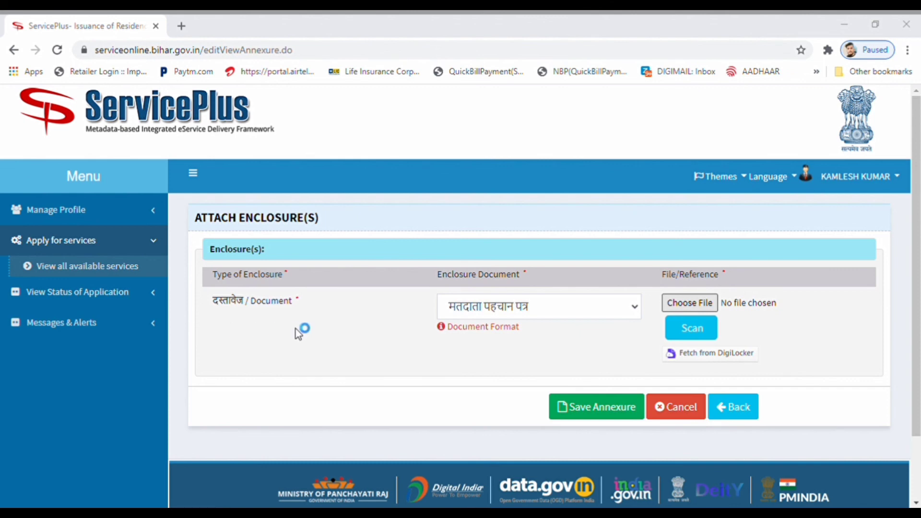
key("Return")
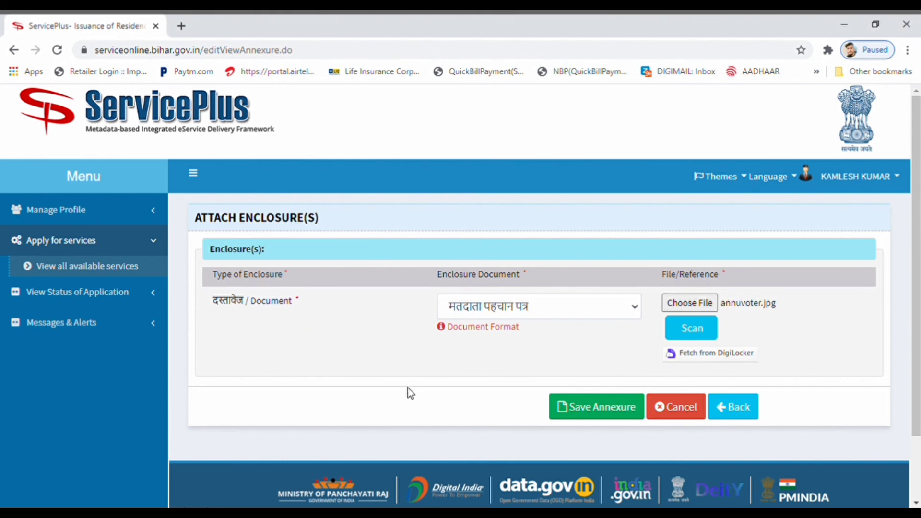
left_click(613, 409)
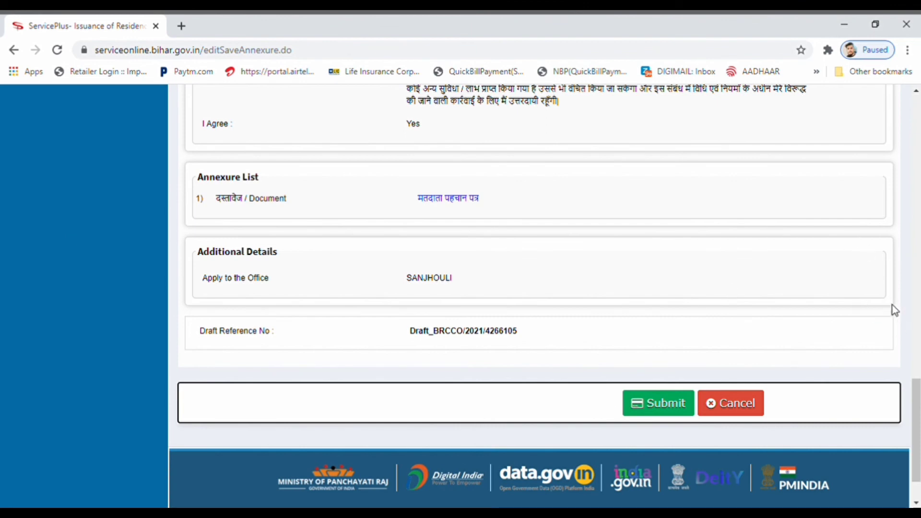
- Review the draft preview's Annexure List and submit the residence certificate application
left_click(918, 331)
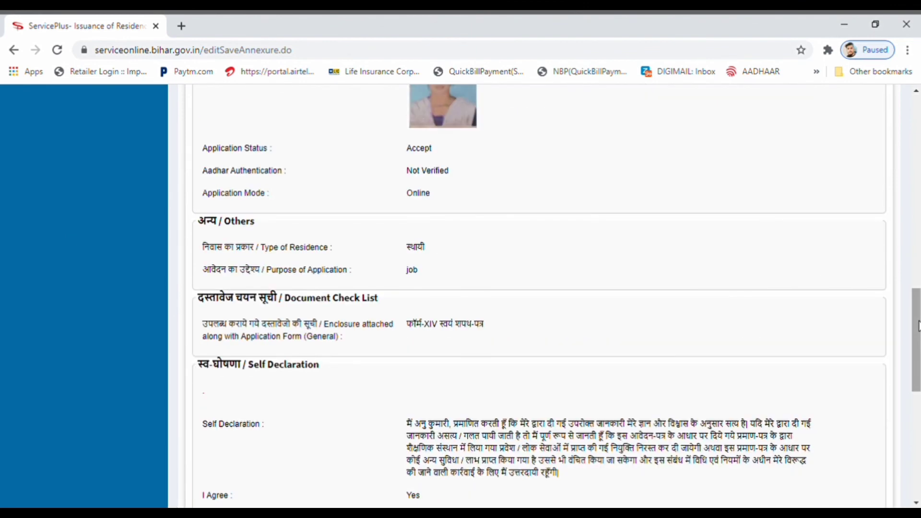
left_click(916, 286)
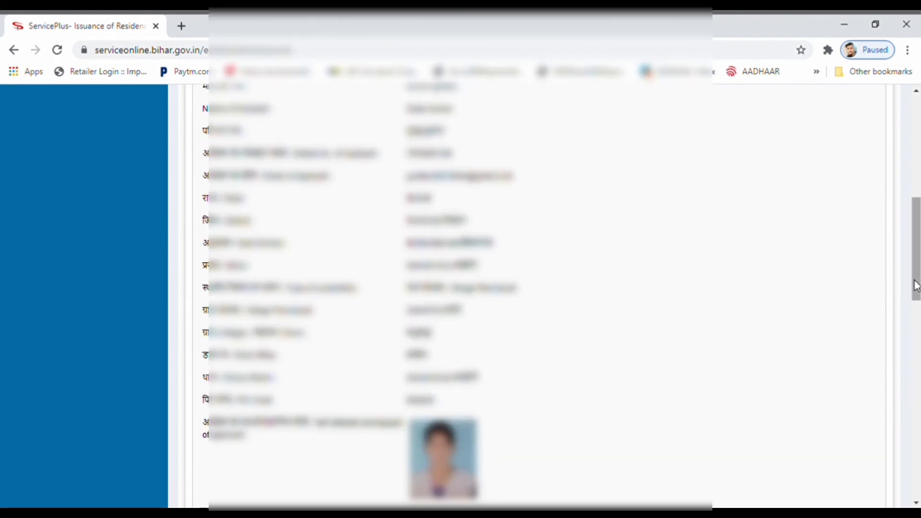
left_click(916, 136)
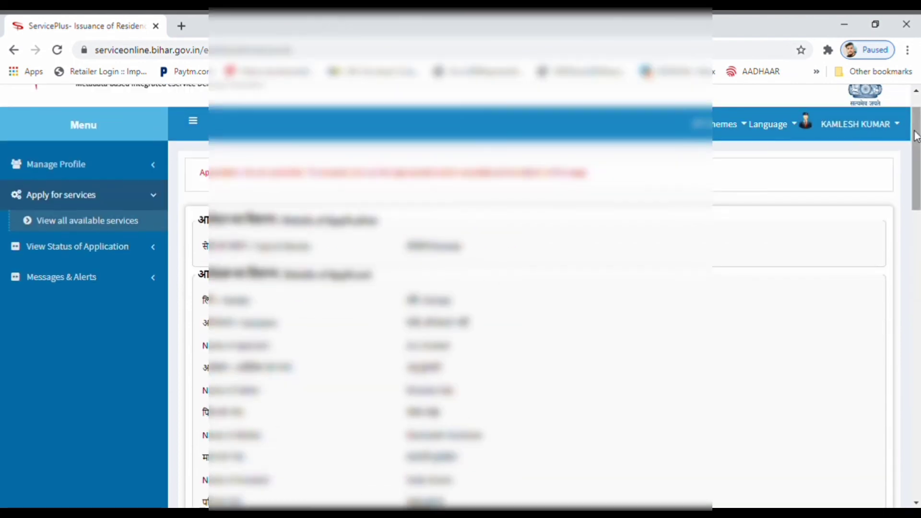
left_click_drag(916, 137, 876, 405)
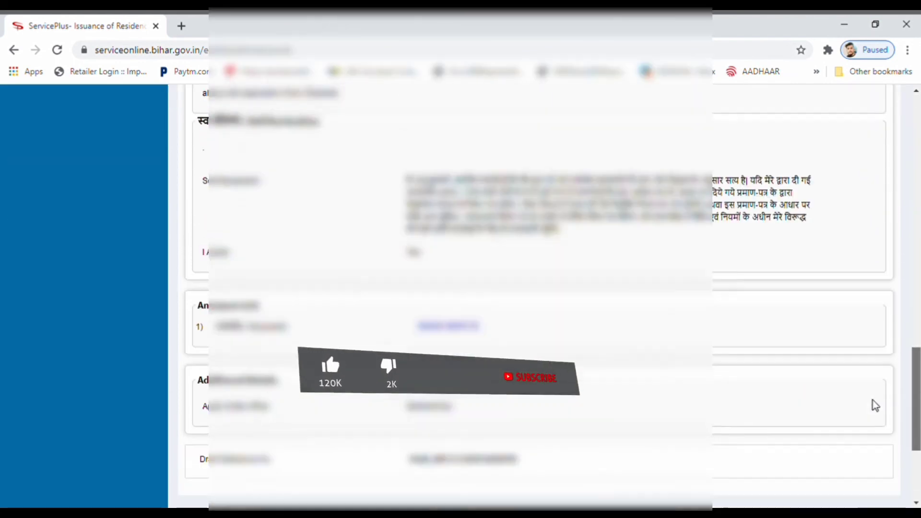
scroll(876, 406, "down", 3)
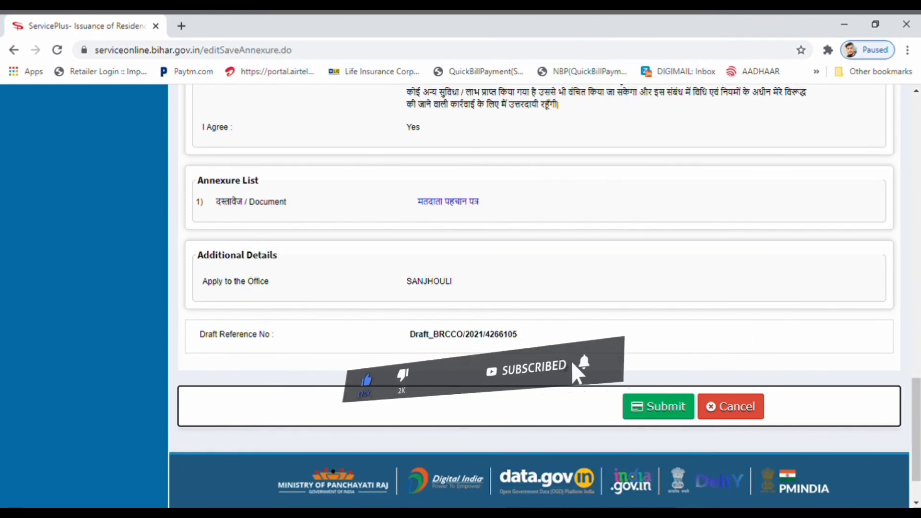
left_click(653, 410)
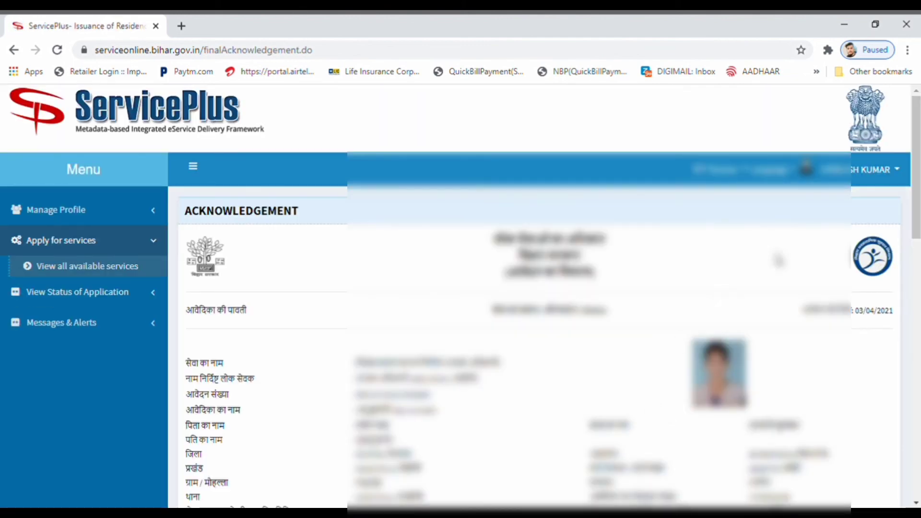
- Export the Acknowledgement page dated 03/04/2021 to a PDF file
scroll(887, 342, "down", 9)
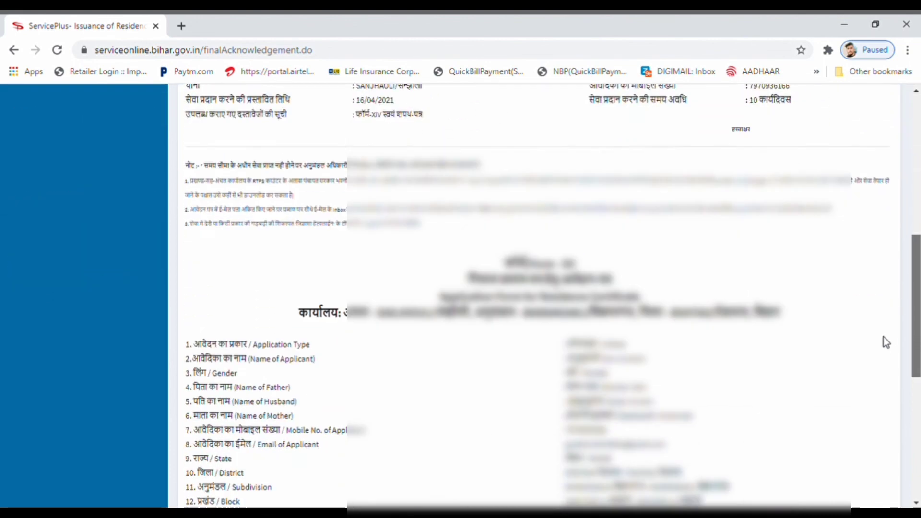
scroll(886, 342, "down", 4)
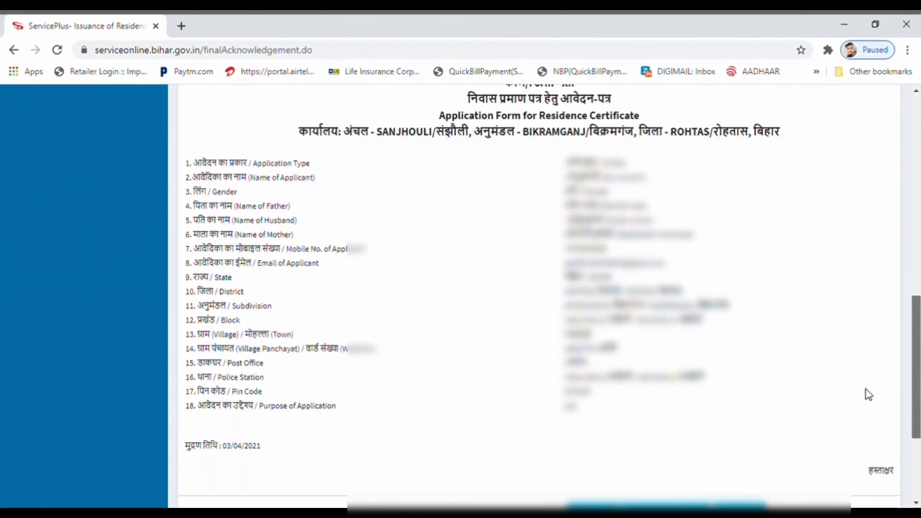
scroll(870, 386, "up", 2)
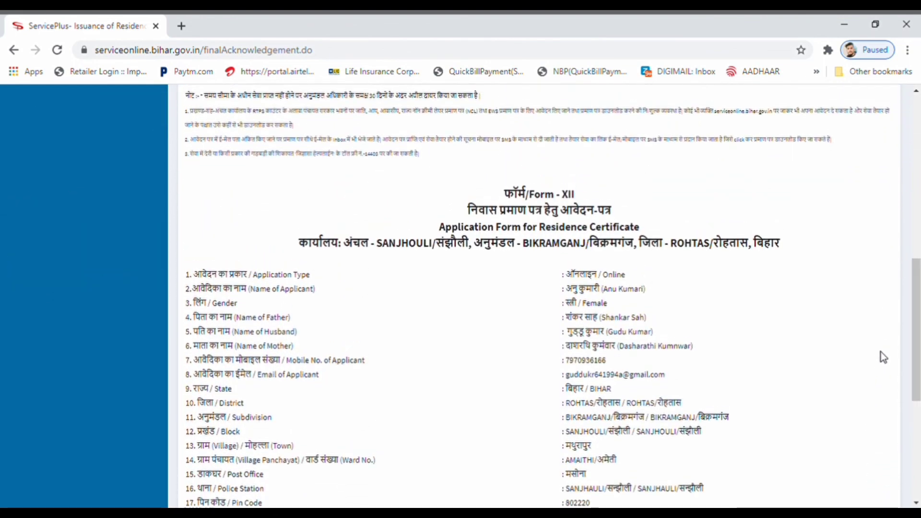
left_click_drag(915, 307, 914, 177)
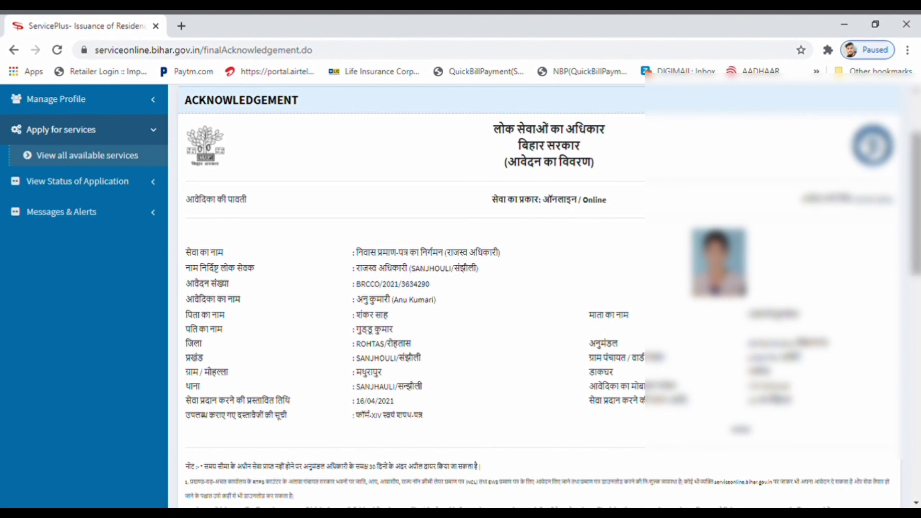
left_click_drag(914, 195, 886, 380)
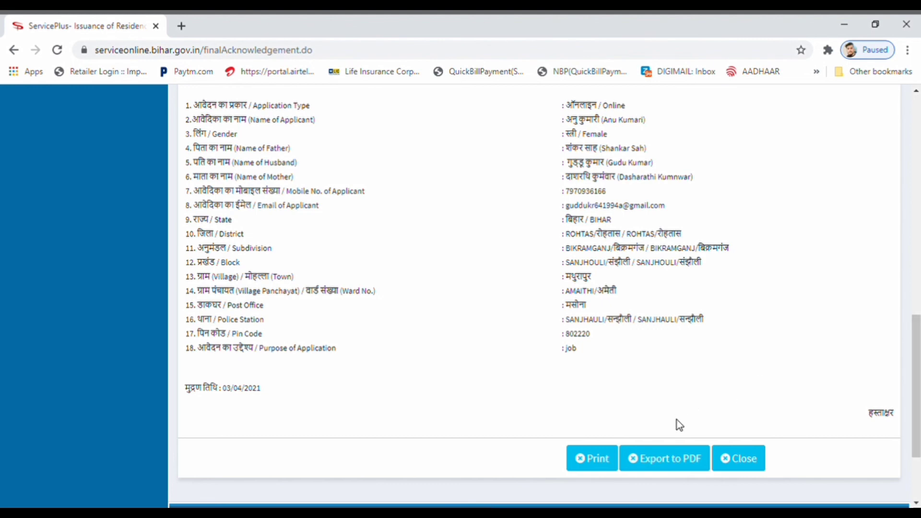
left_click(661, 468)
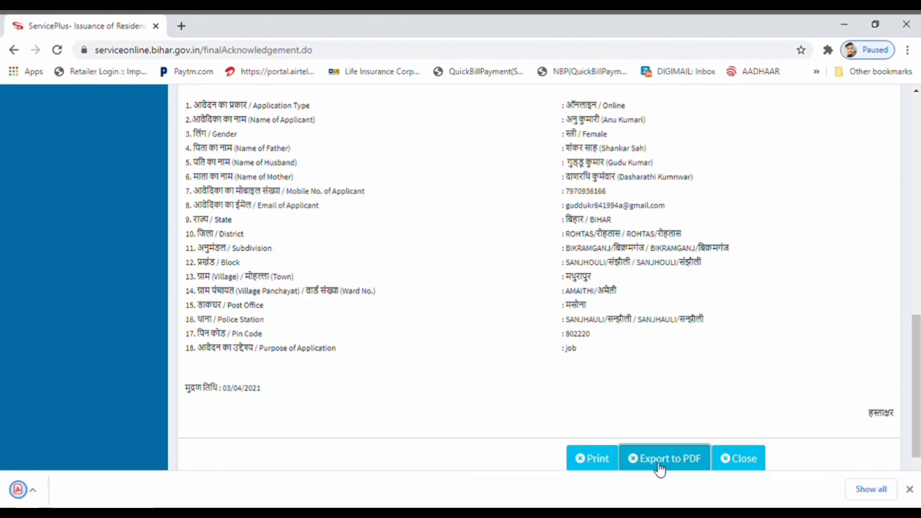